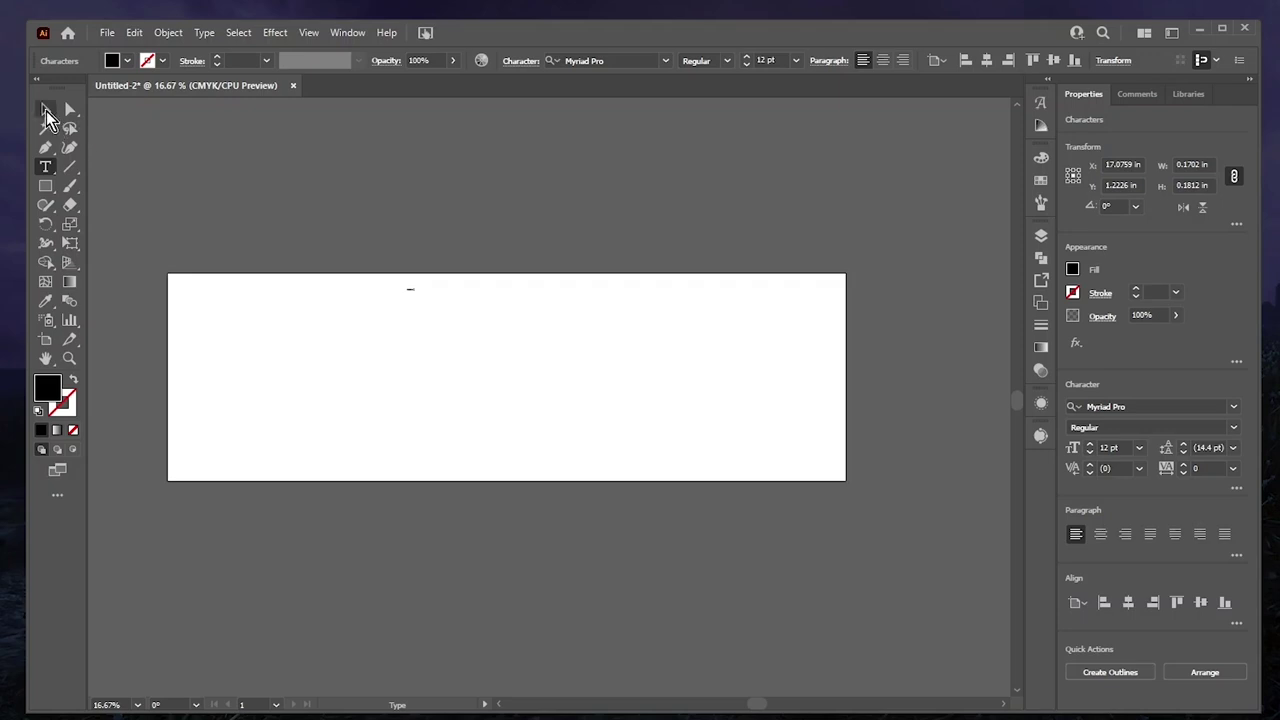
Scale the FAMILY text up to about 28.5 in wide and position it across the artboard's upper half.
drag(424, 297, 651, 440)
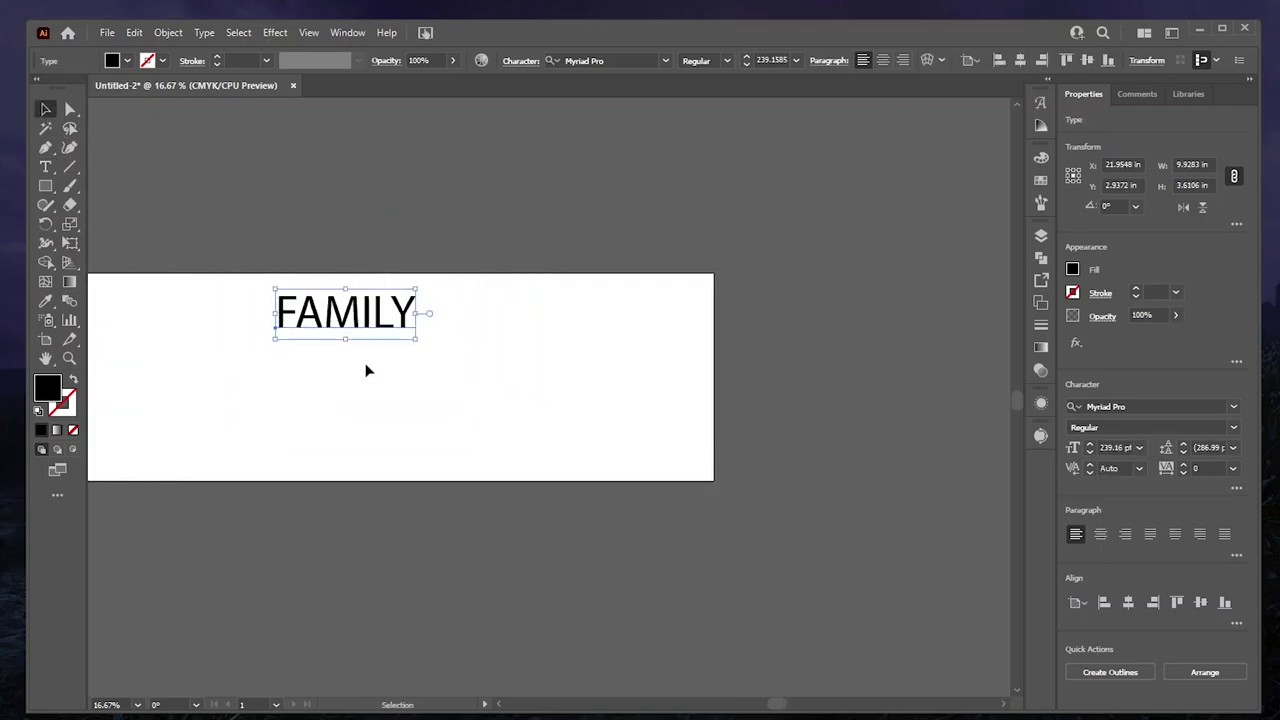
scroll(366, 371, left, 3)
drag(449, 338, 185, 435)
drag(412, 344, 564, 324)
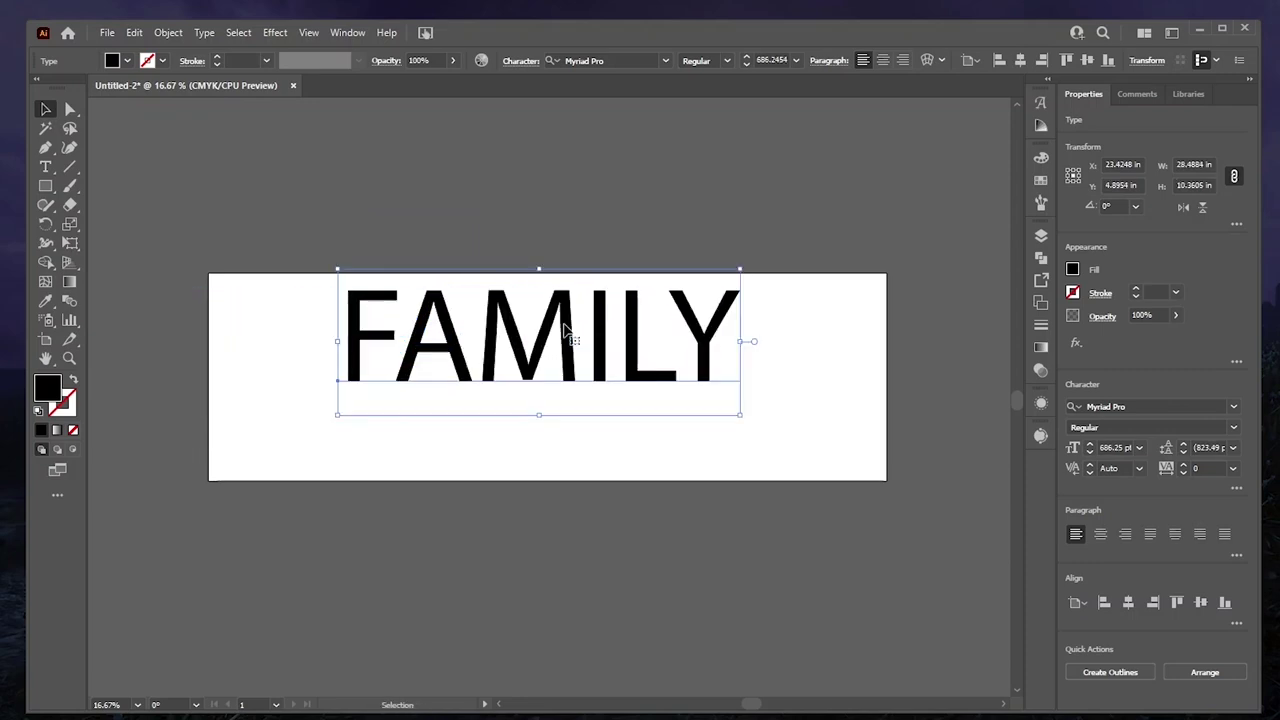
Duplicate the FAMILY text below the original and change the copy's wording to "everything else can wait".
key(a)
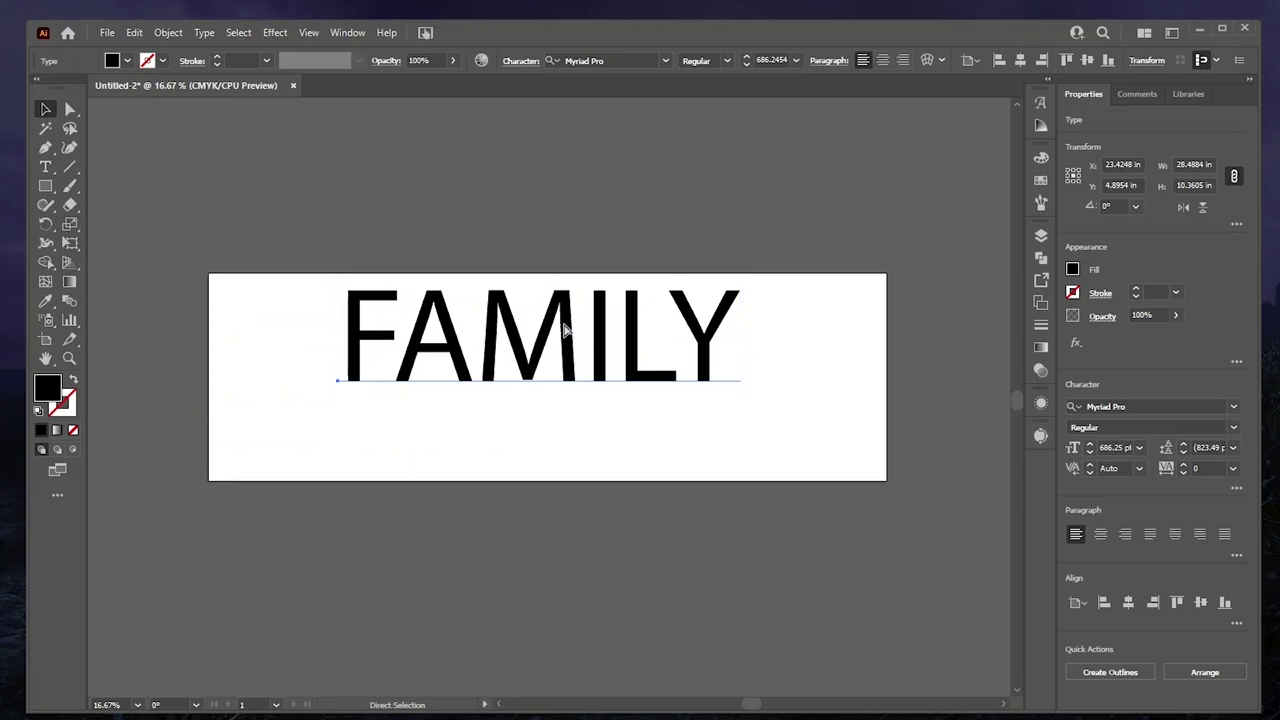
key(ctrl+c)
key(ctrl+v)
key(v)
drag(531, 377, 566, 455)
double_click(566, 455)
key(ctrl+a)
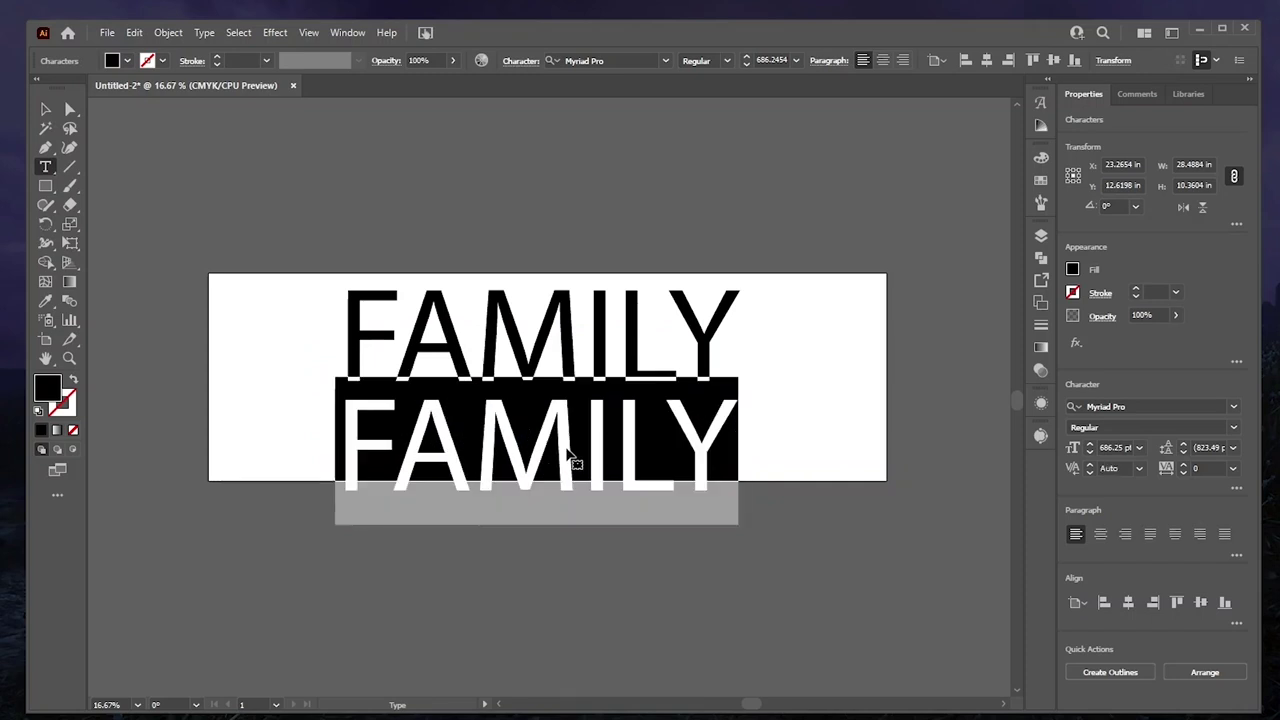
text(everything)
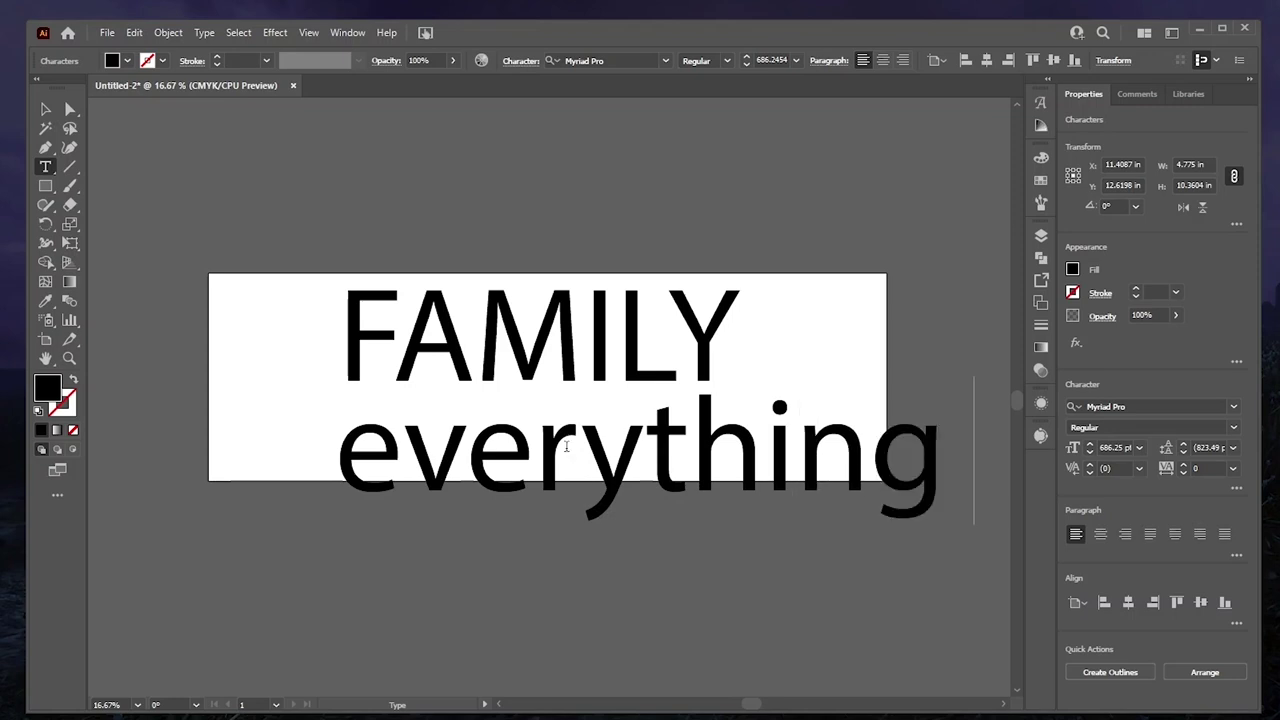
text( e)
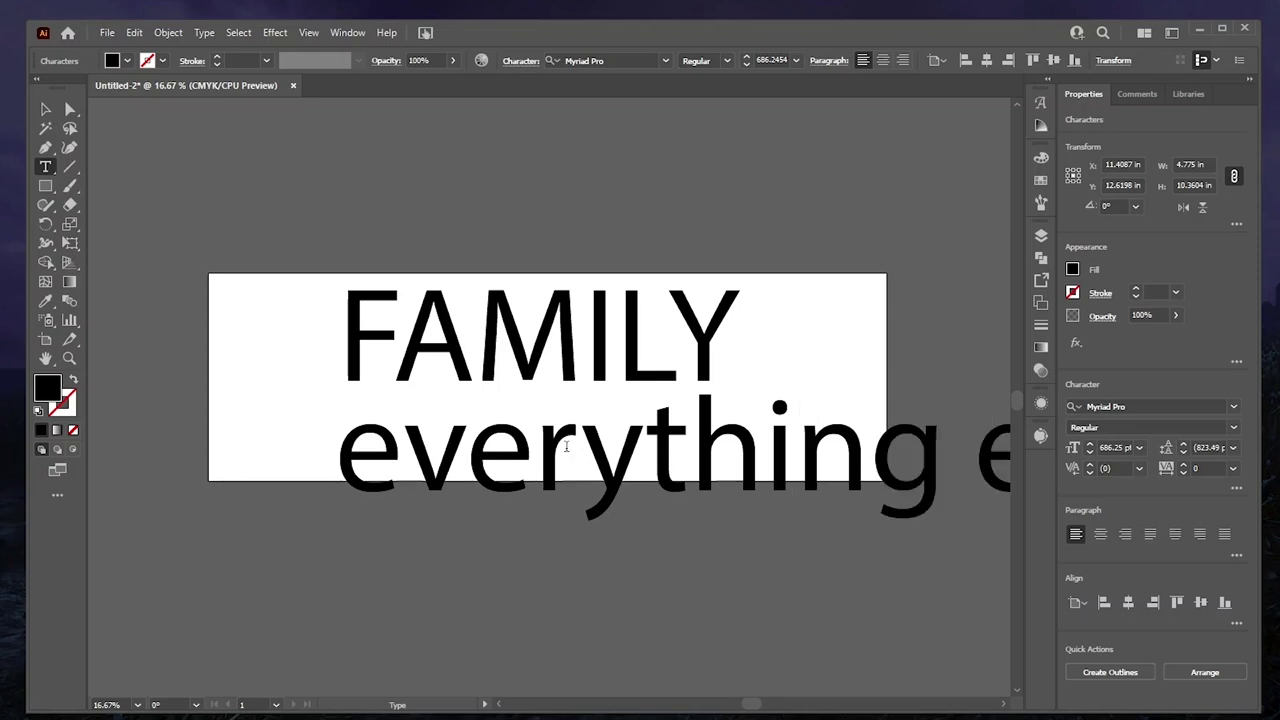
Shrink the "everything else can wait" line to about 37 in wide and place it on the artboard beneath FAMILY.
click(46, 109)
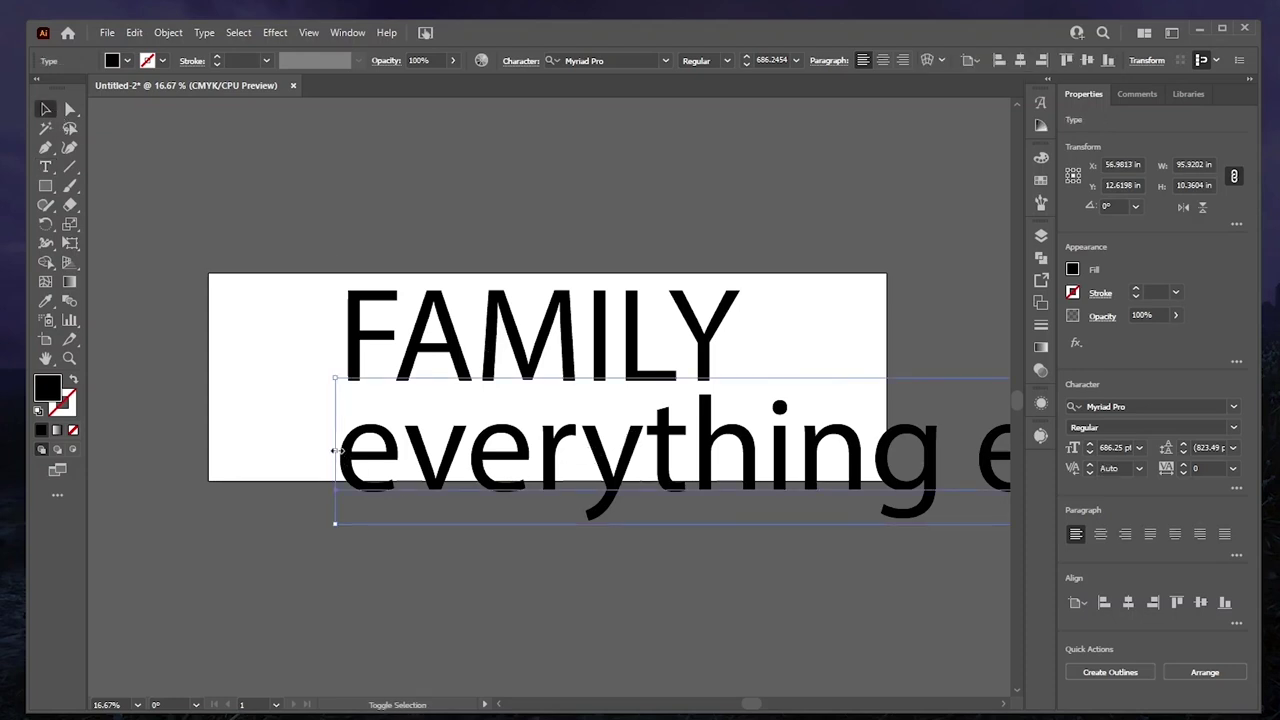
drag(335, 450, 460, 440)
drag(665, 446, 455, 453)
Change the font of the FAMILY text to Source Code Variable Regular.
click(540, 350)
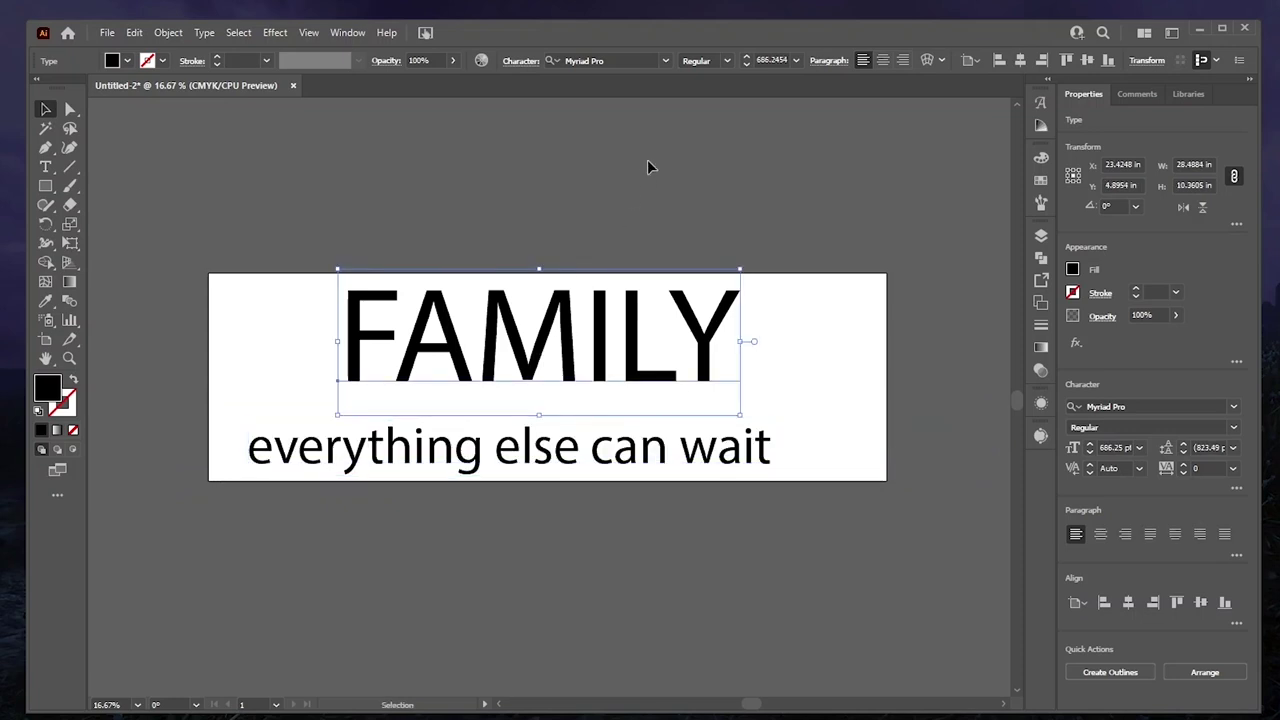
click(662, 62)
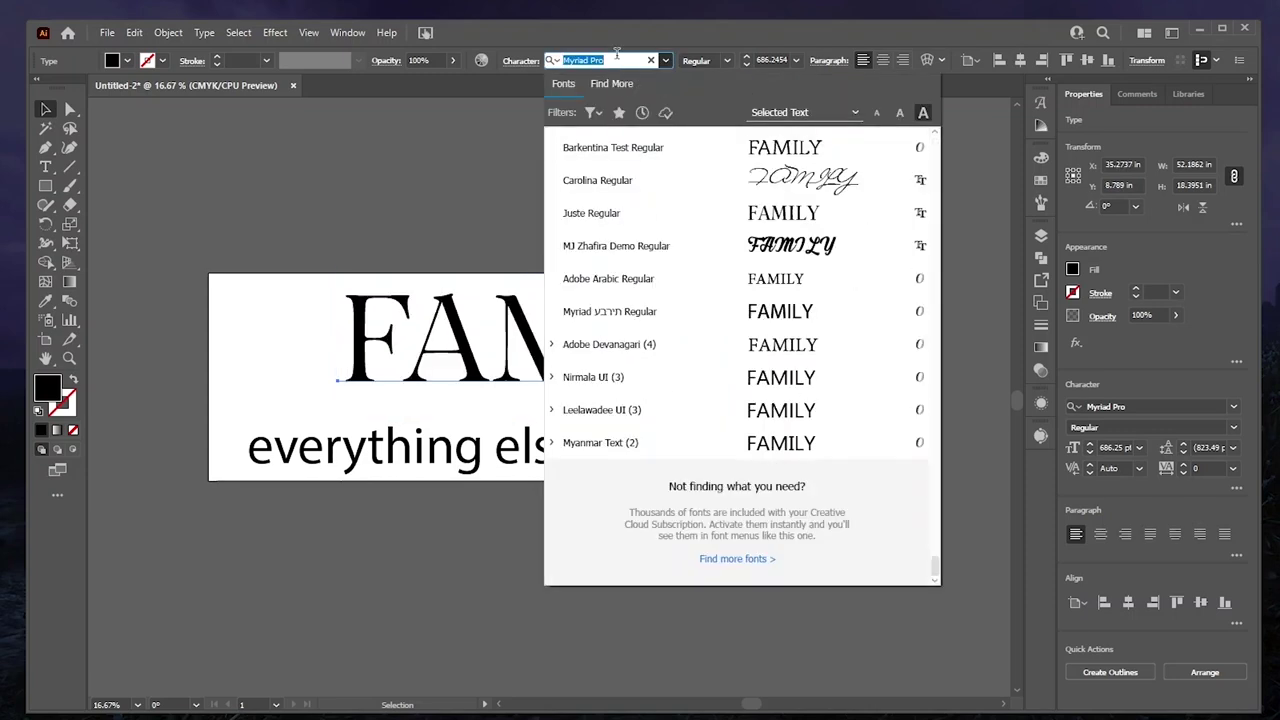
text(source code)
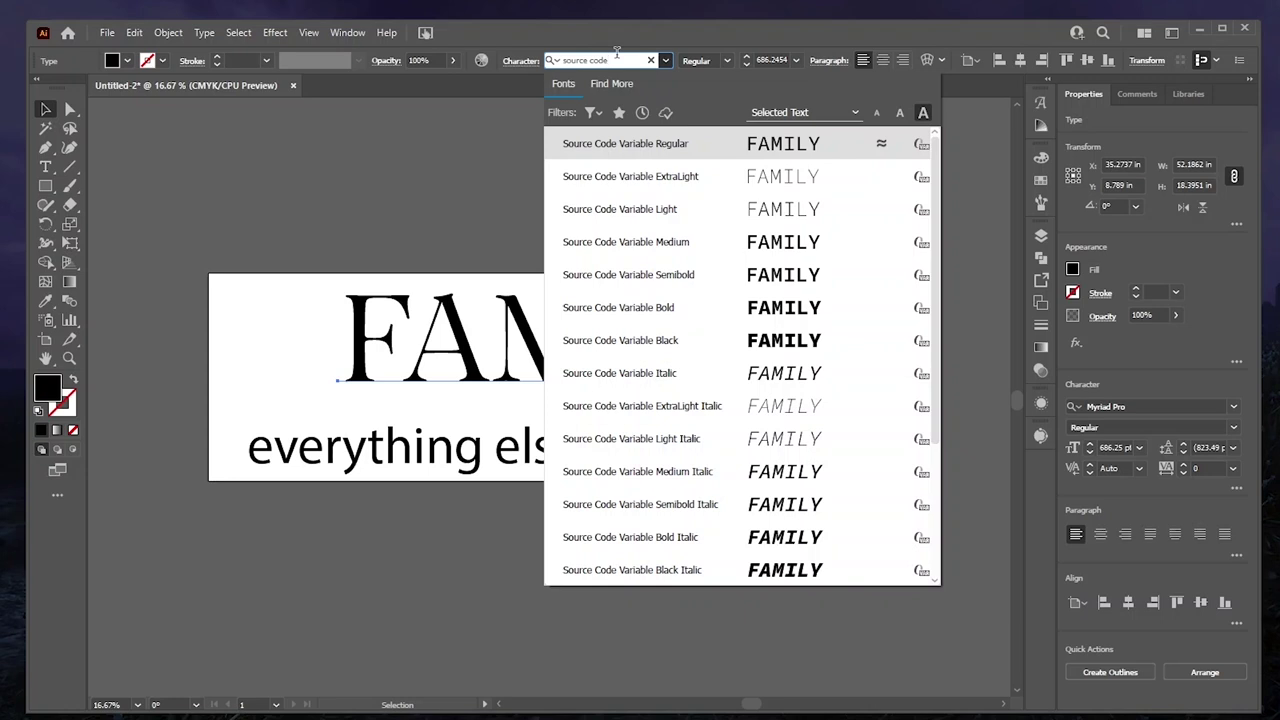
click(643, 146)
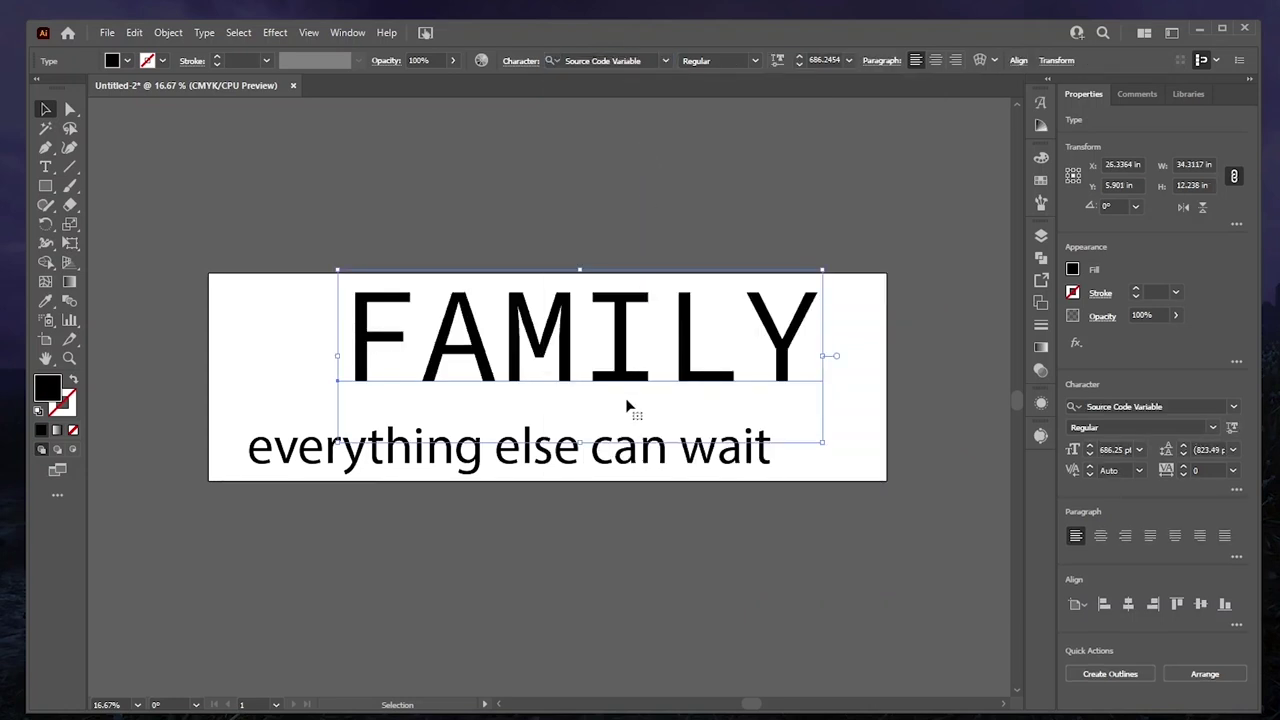
Change the font of the "everything else can wait" line to Lucida Bright.
click(517, 455)
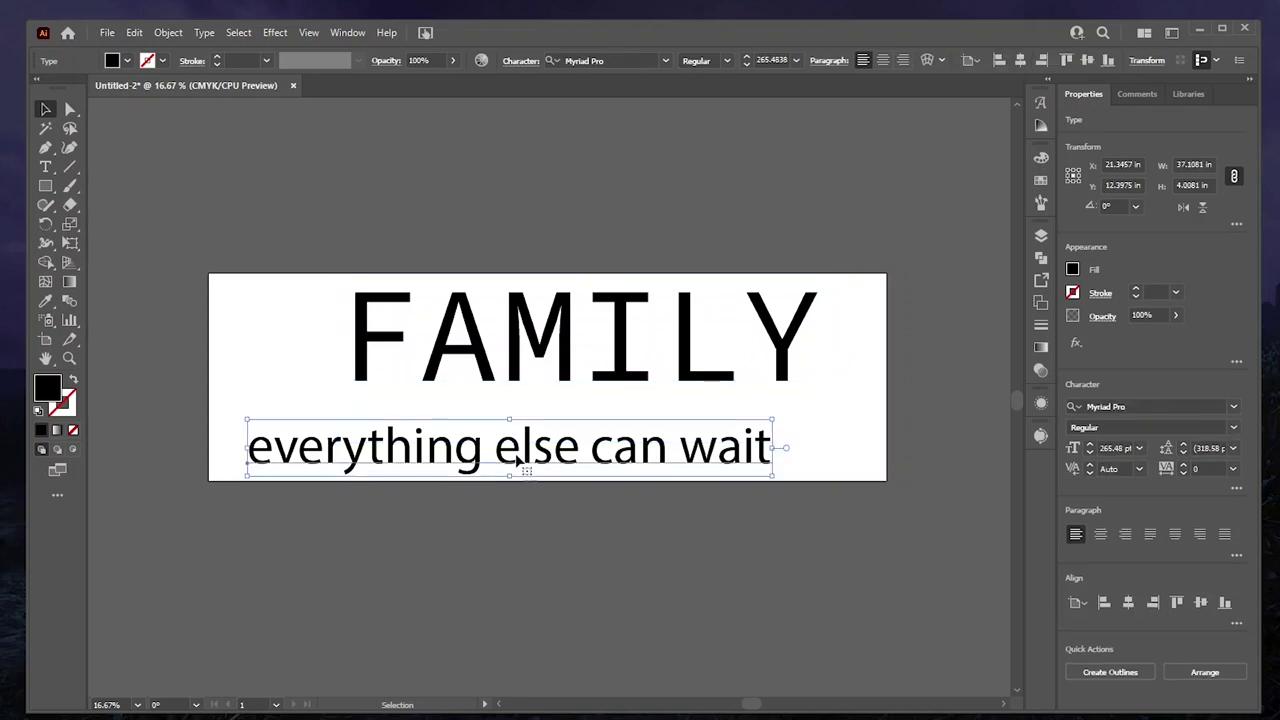
click(636, 61)
text(luc)
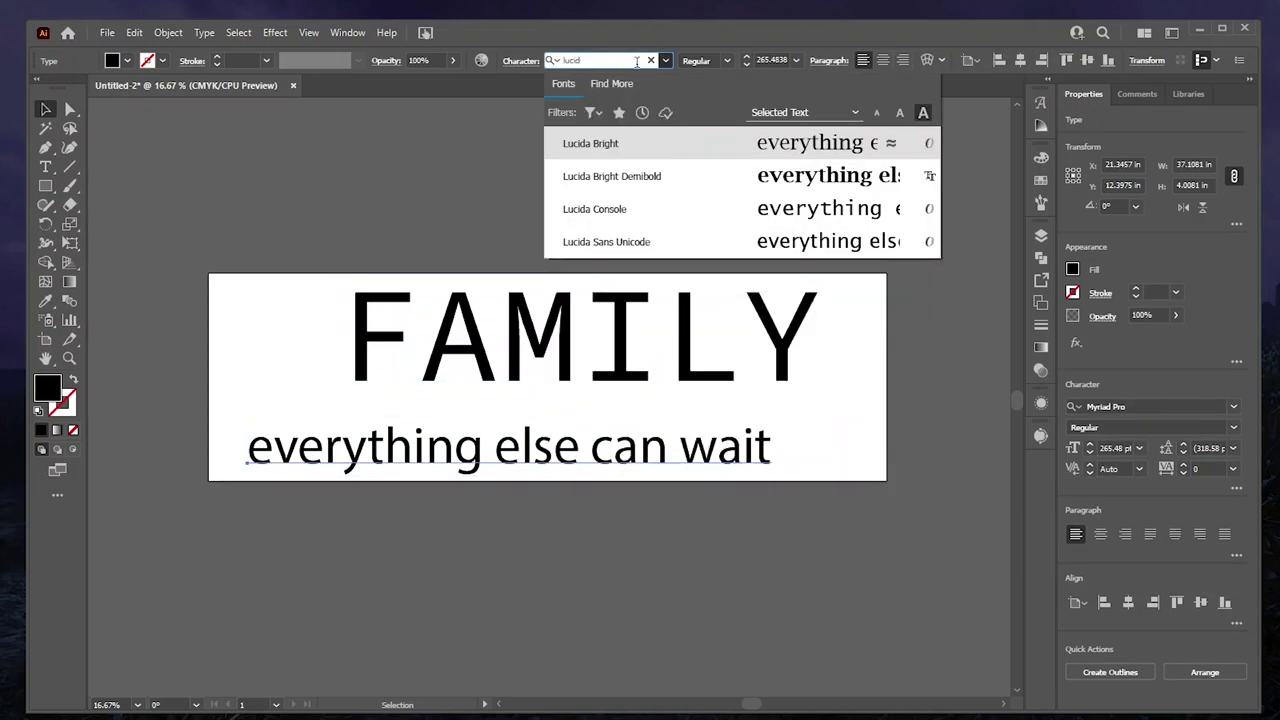
text(id)
click(633, 150)
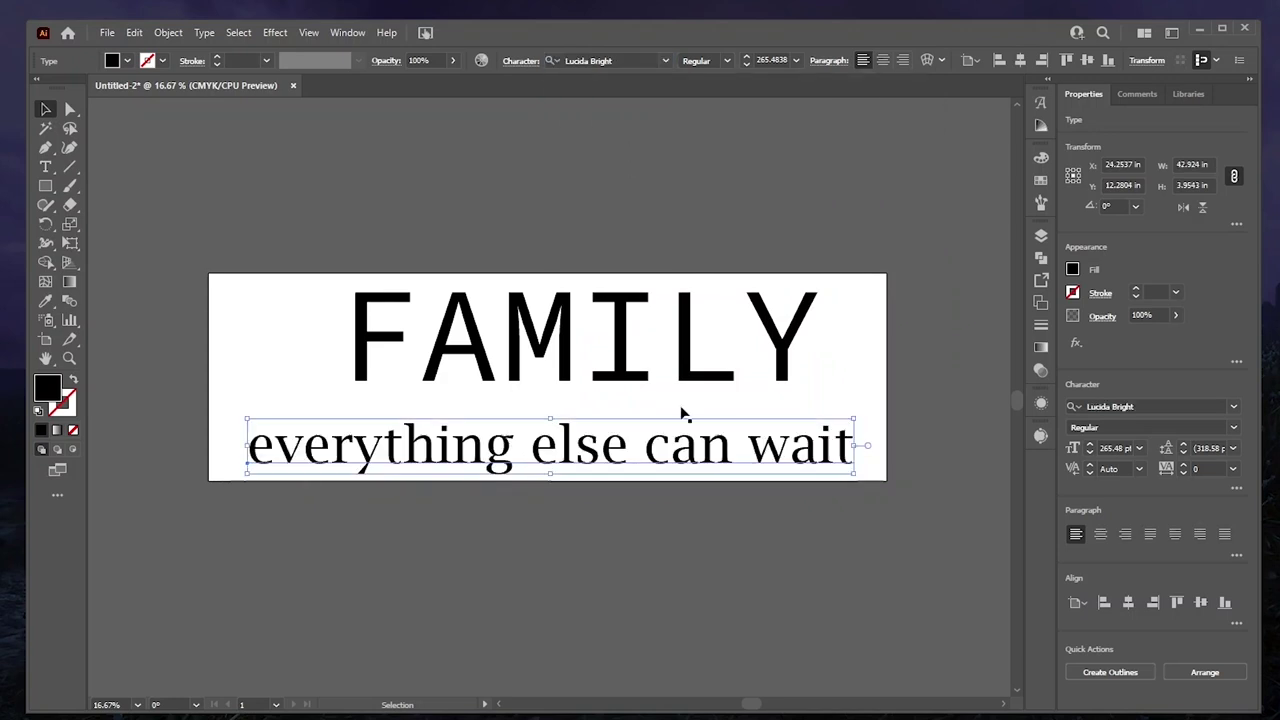
Shift the FAMILY text slightly left so it sits more centrally above the tagline.
click(562, 370)
drag(574, 378, 556, 378)
drag(650, 368, 651, 369)
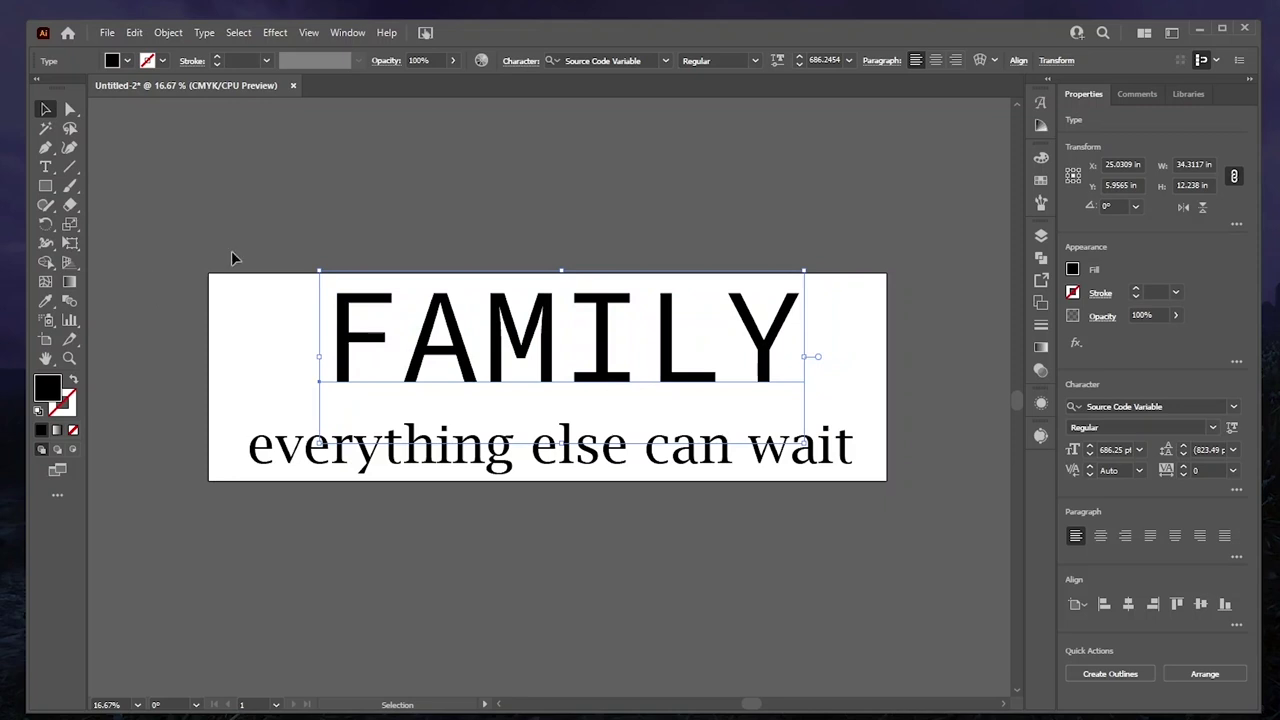
Add a new layer named Layer 2 with the default options.
click(1044, 238)
click(1014, 232)
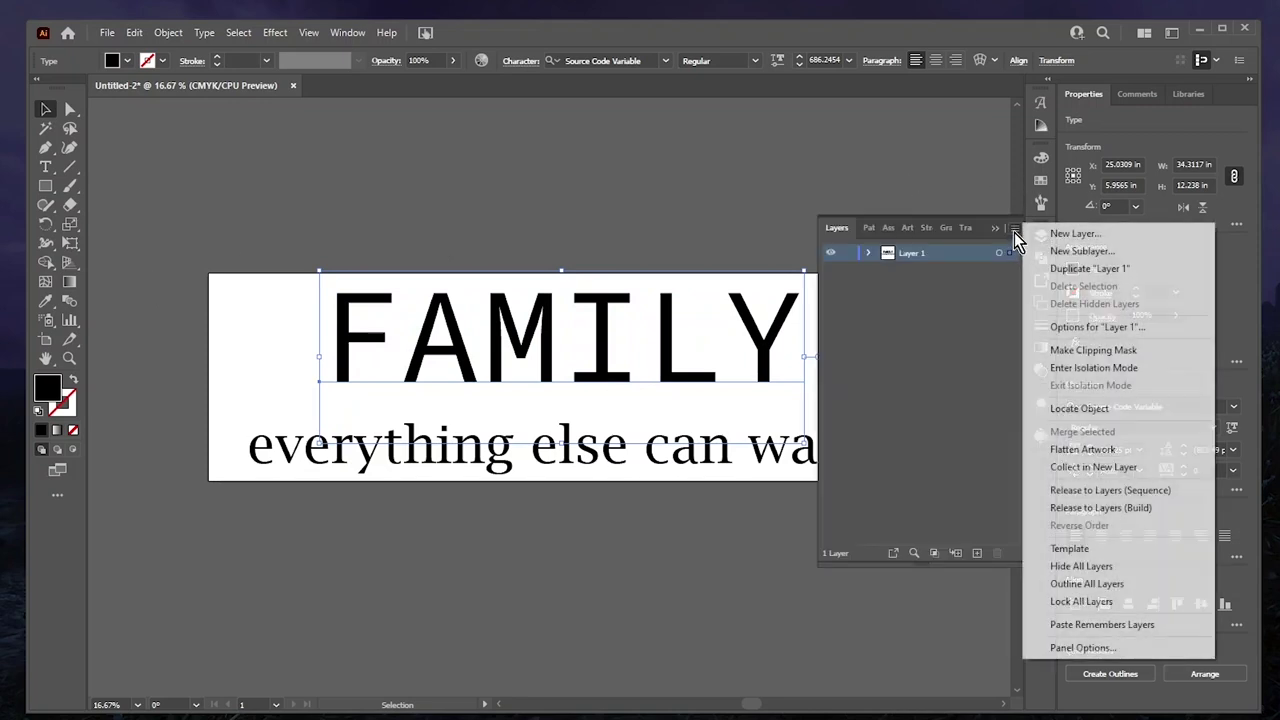
click(1055, 238)
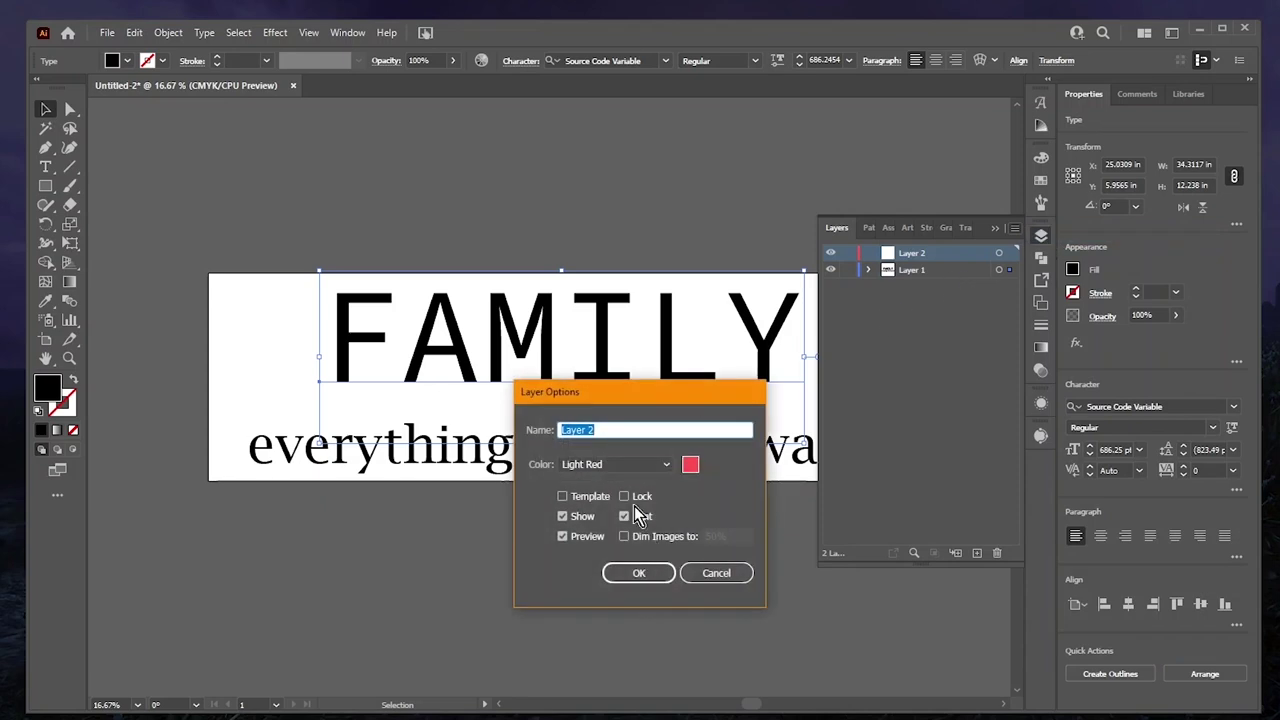
click(639, 572)
Draw a narrow vertical rectangle about 1.86 by 12 in along the artboard's left edge and fill it red.
click(52, 183)
drag(211, 271, 238, 440)
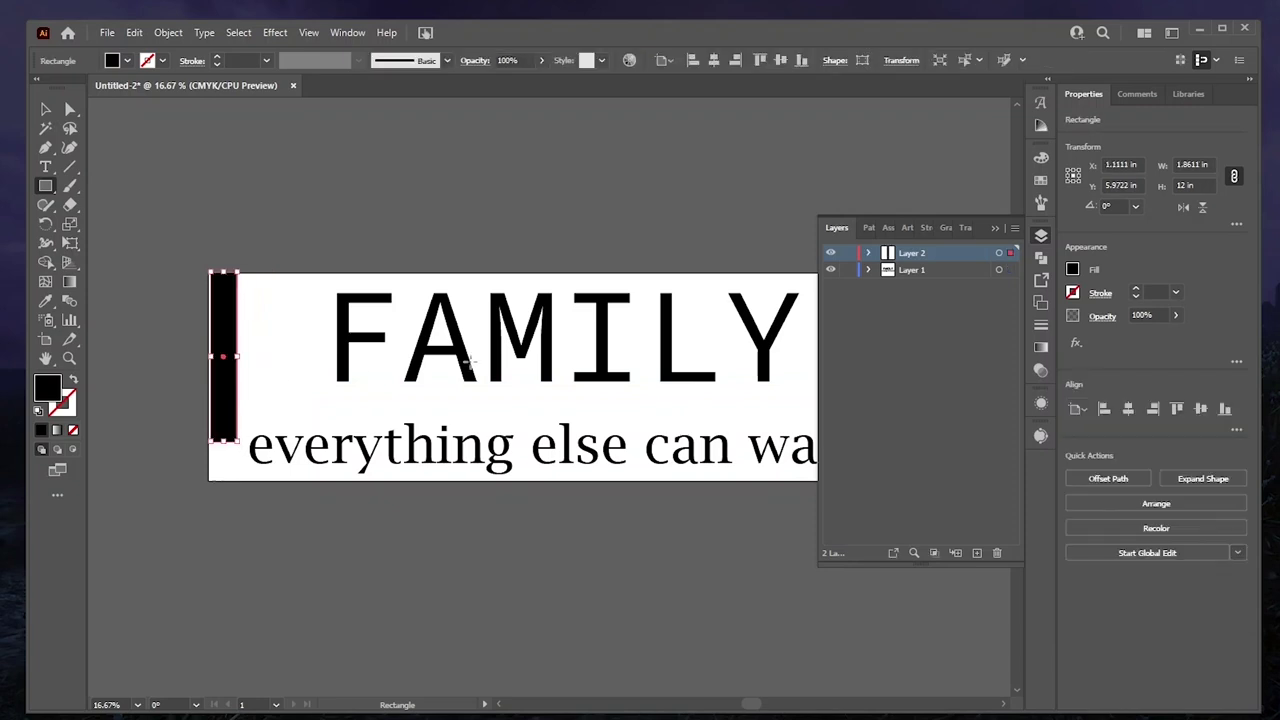
click(1073, 271)
click(951, 330)
Unlink the red rectangle's proportions and set its width to 1.25 in and its height to 14 in.
click(1235, 180)
click(1190, 166)
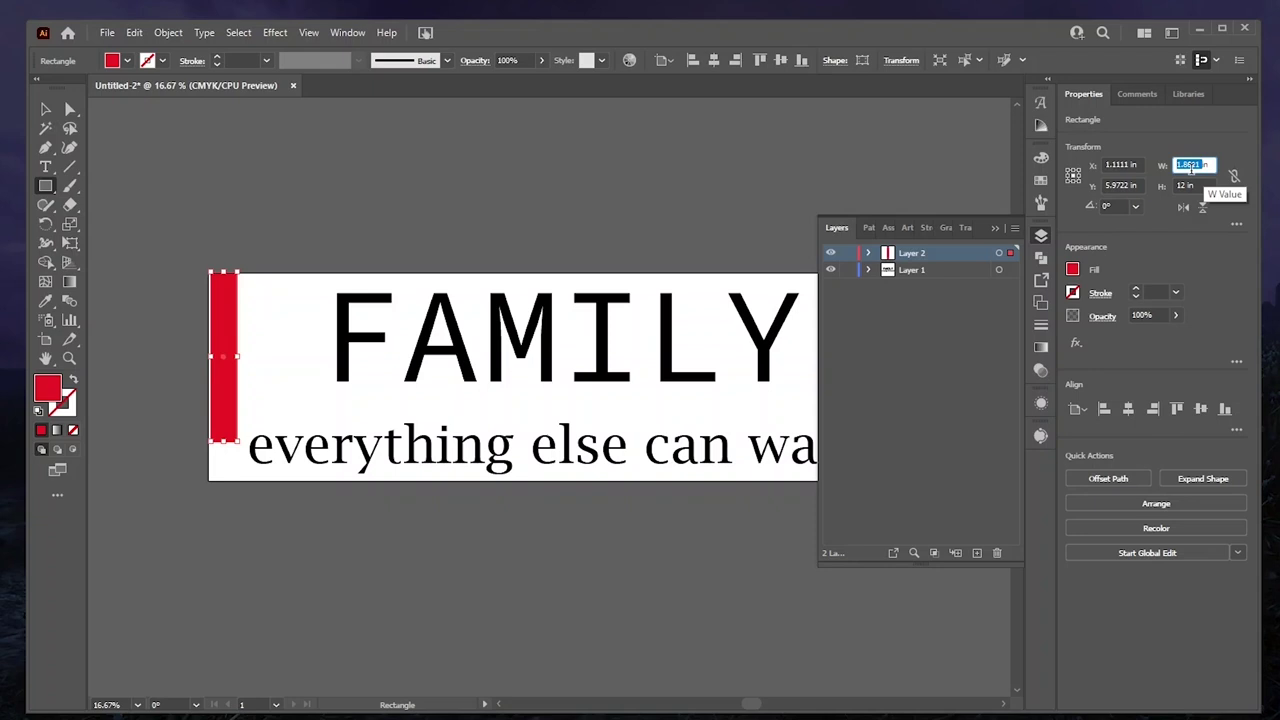
text(1.25)
key(Return)
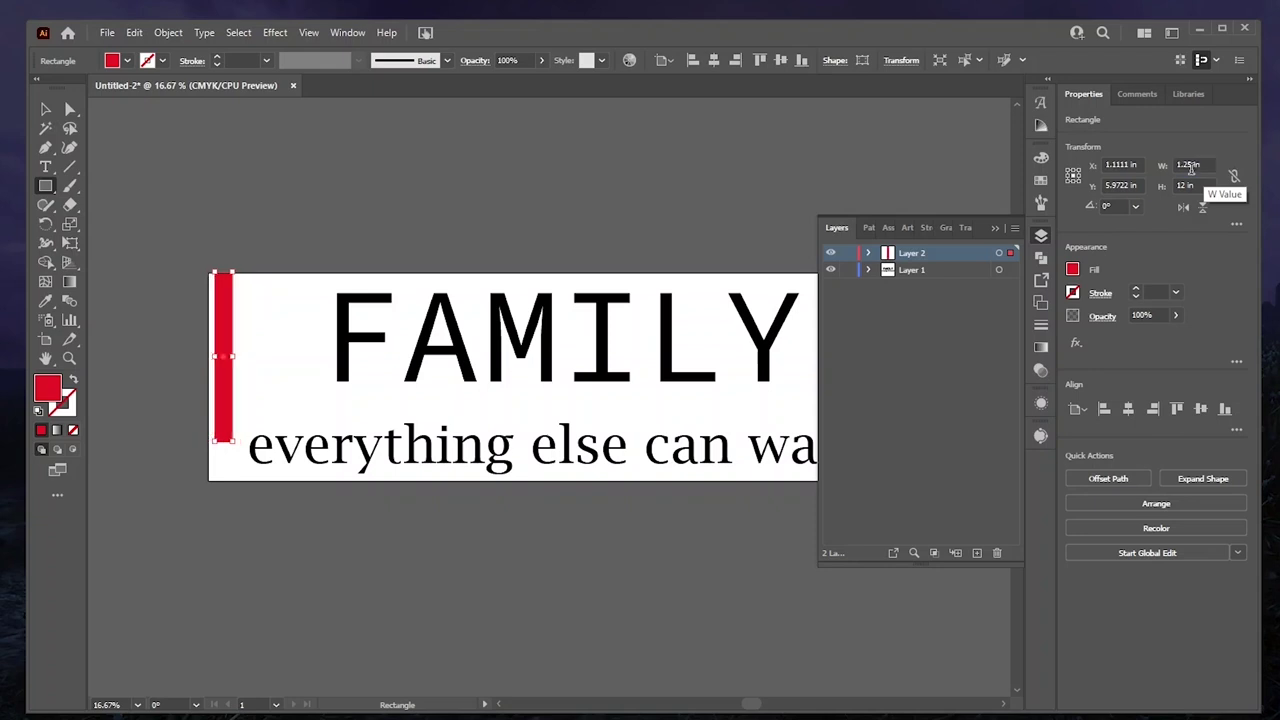
click(1186, 186)
text(14)
key(Return)
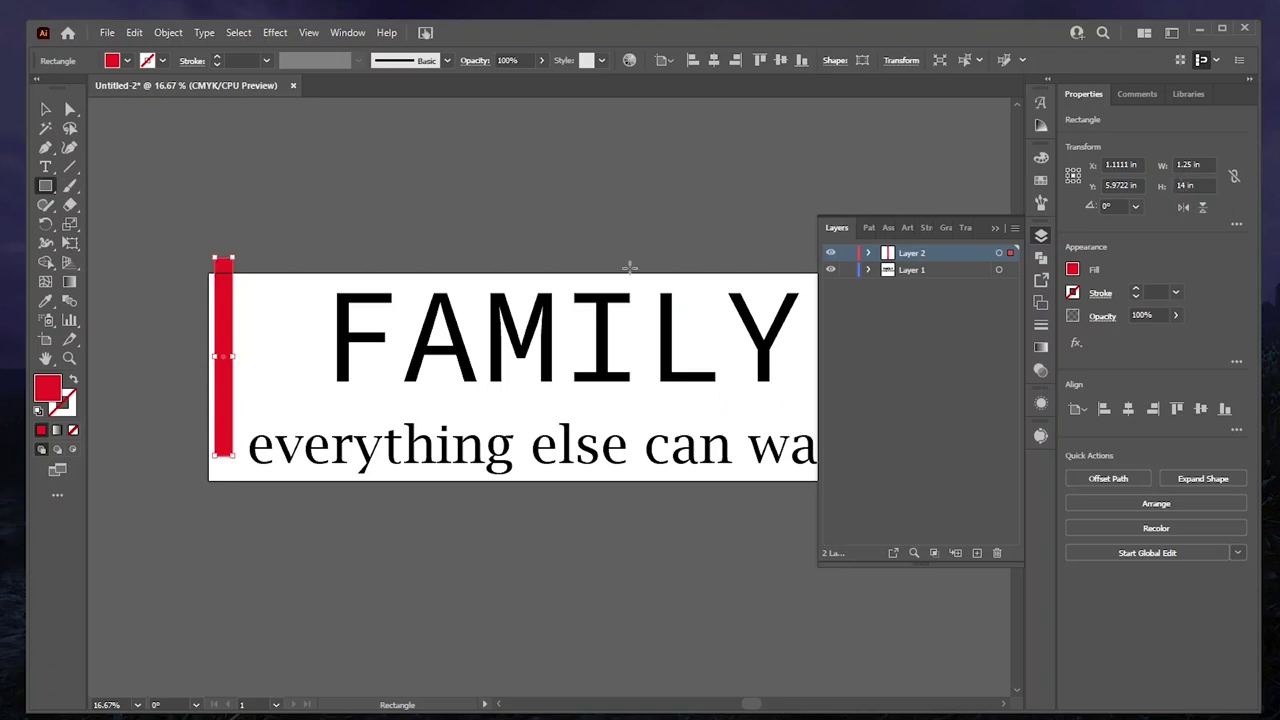
Move the red bar flush with the artboard's left edge and place a copy along the right edge.
click(45, 110)
drag(230, 318, 224, 334)
key(ctrl+c)
key(ctrl+v)
drag(550, 366, 876, 348)
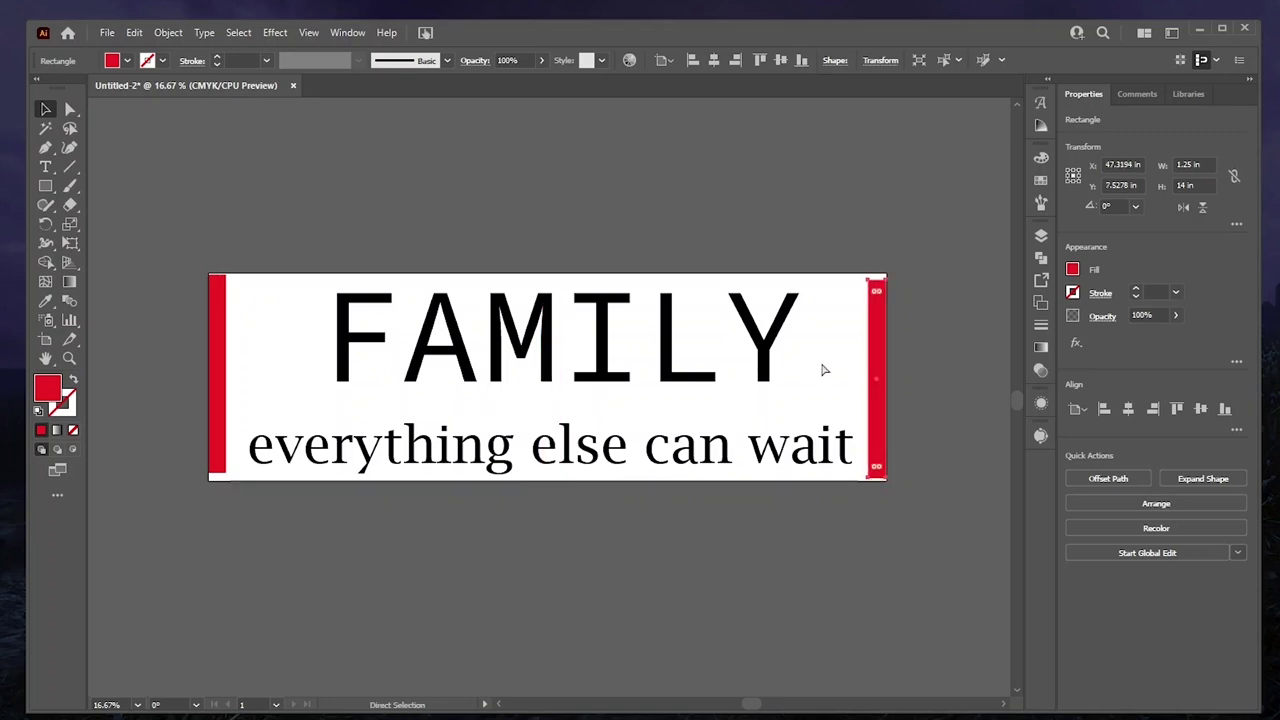
Add two more copies of the red bar rotated to horizontal, one along the artboard's top edge and one along the bottom.
key(ctrl+v)
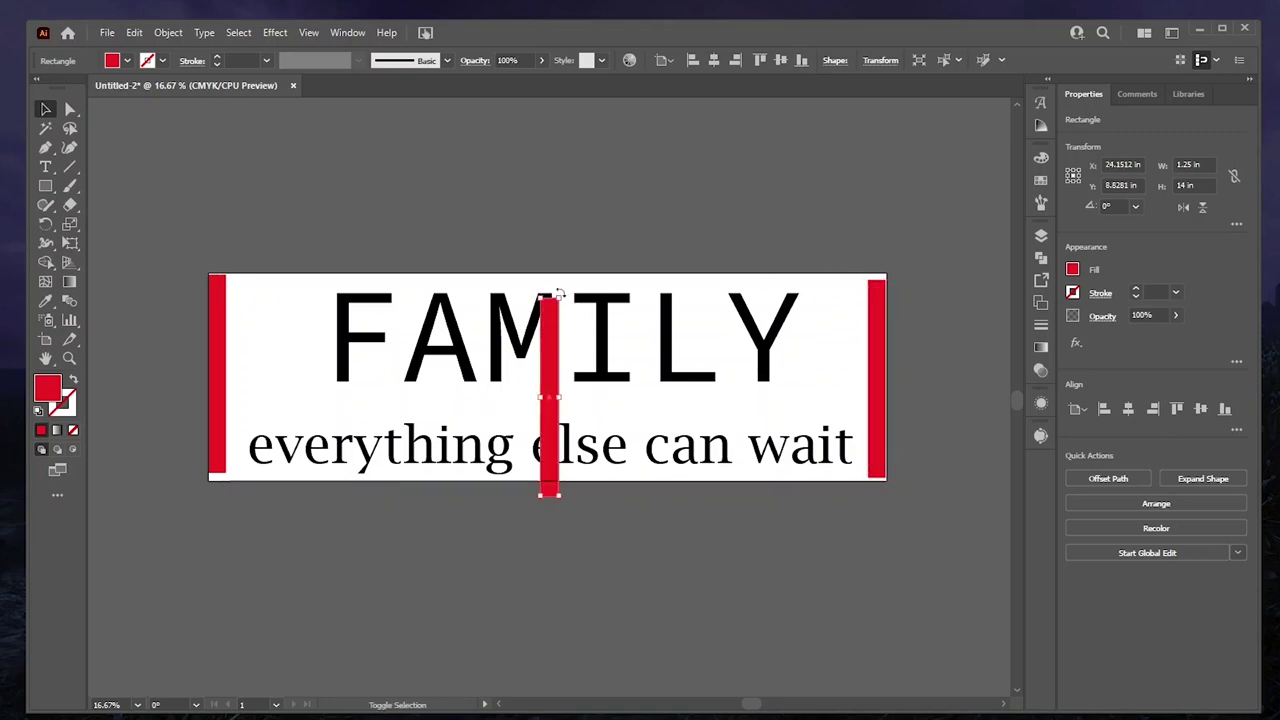
mouse_move(586, 294)
mouse_down()
mouse_move(624, 392)
mouse_move(580, 285)
mouse_up()
drag(603, 397, 600, 478)
Convert the FAMILY text to outlines and unite its letter shapes.
click(600, 342)
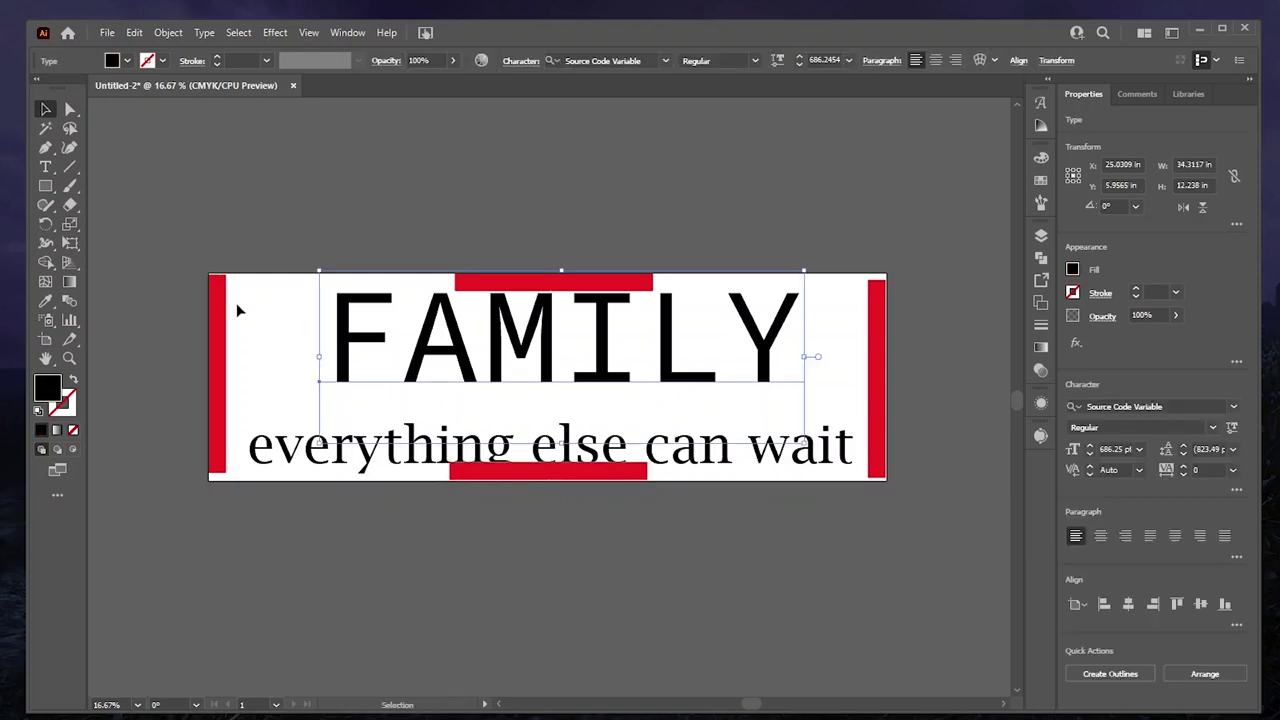
click(1075, 294)
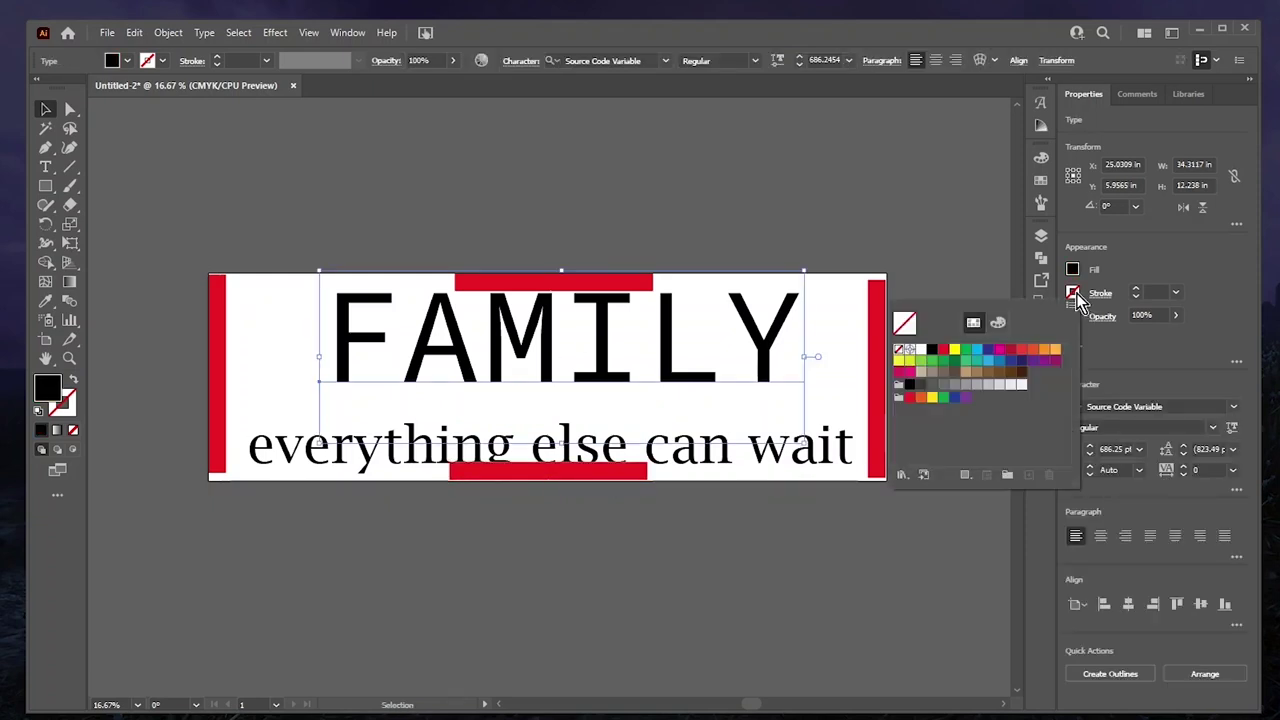
click(934, 260)
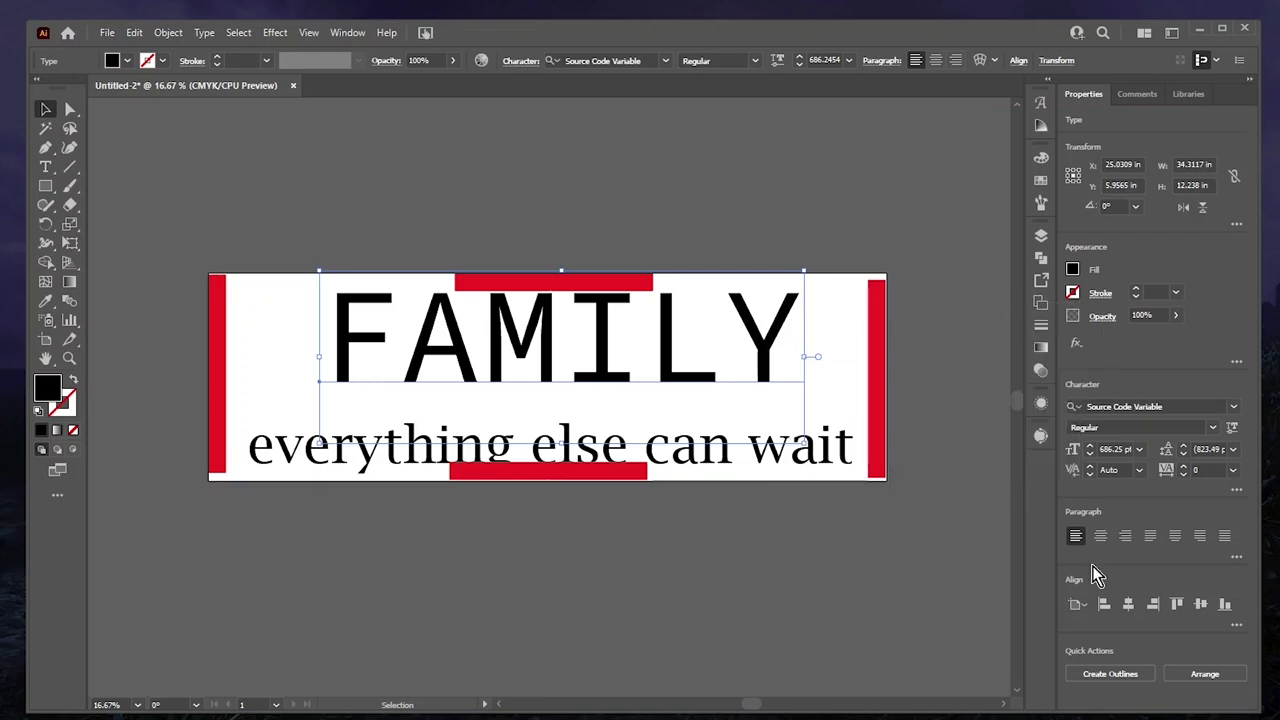
click(1092, 672)
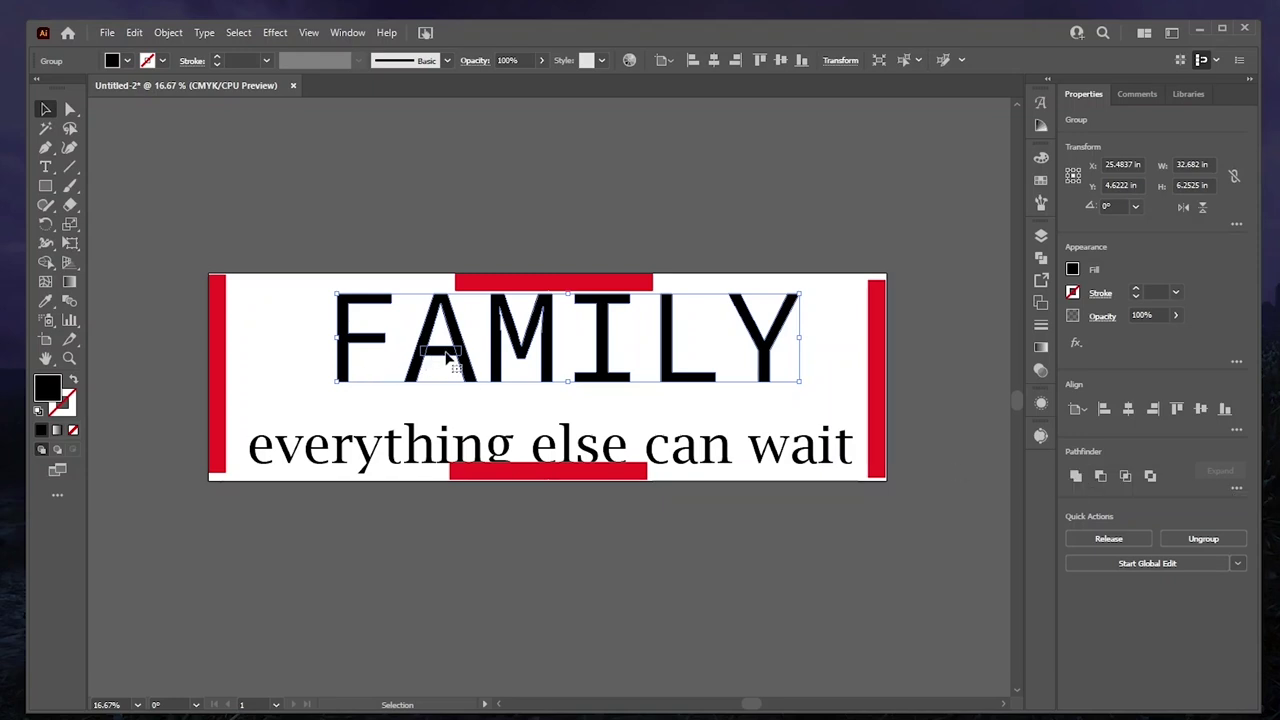
click(1077, 477)
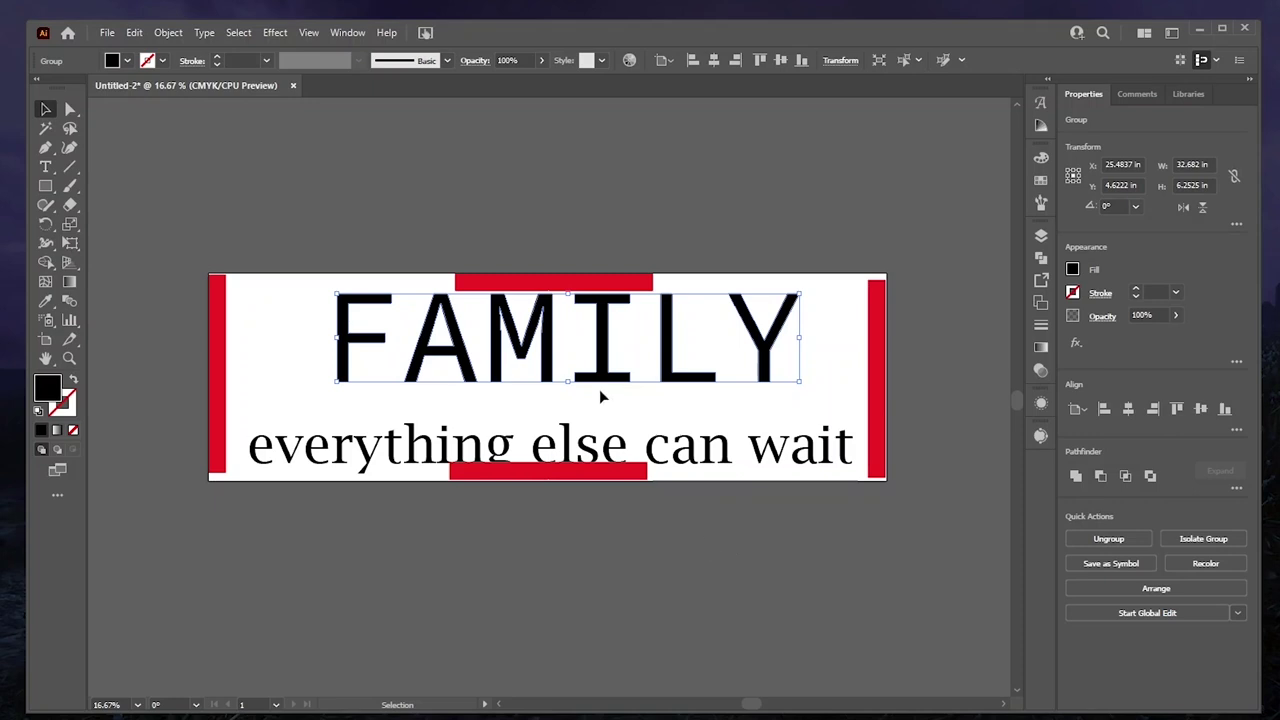
Enlarge FAMILY to about 45.5 in wide to fill the space between the side bars, and shrink the tagline to about 33.4 in wide.
drag(567, 381, 567, 409)
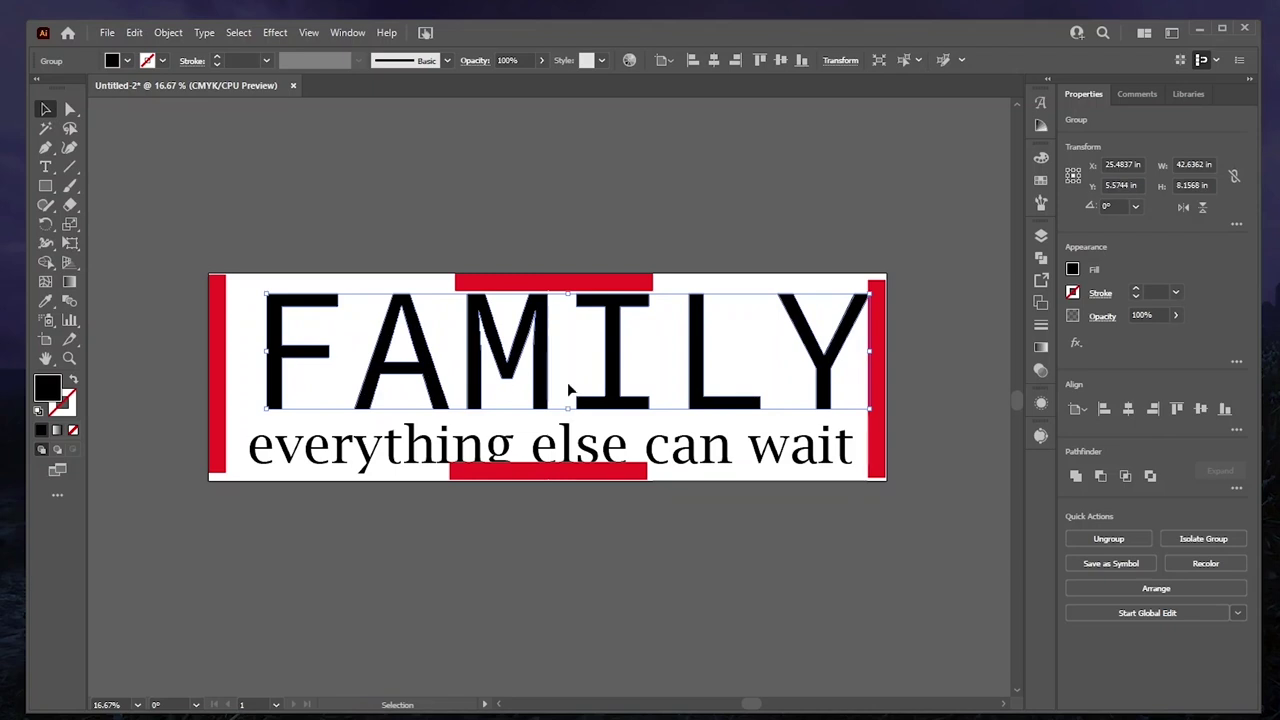
click(605, 458)
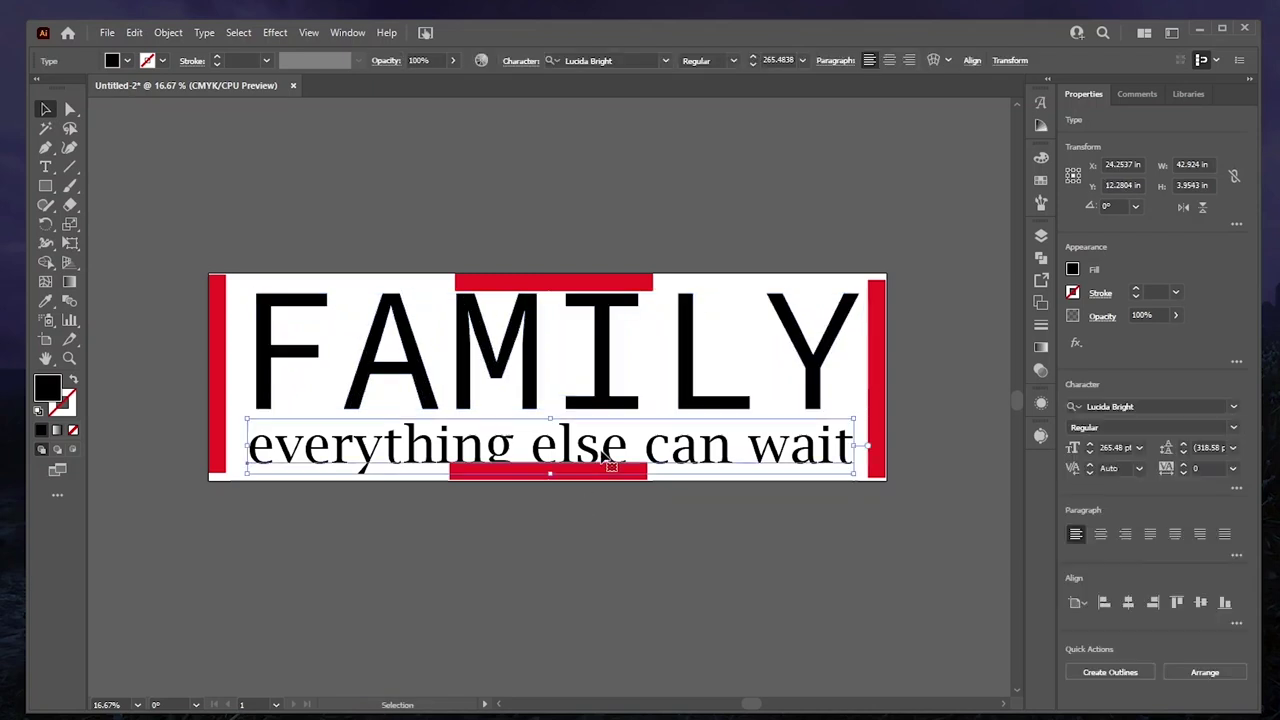
drag(549, 415, 658, 416)
key(ctrl+shift+a)
click(637, 402)
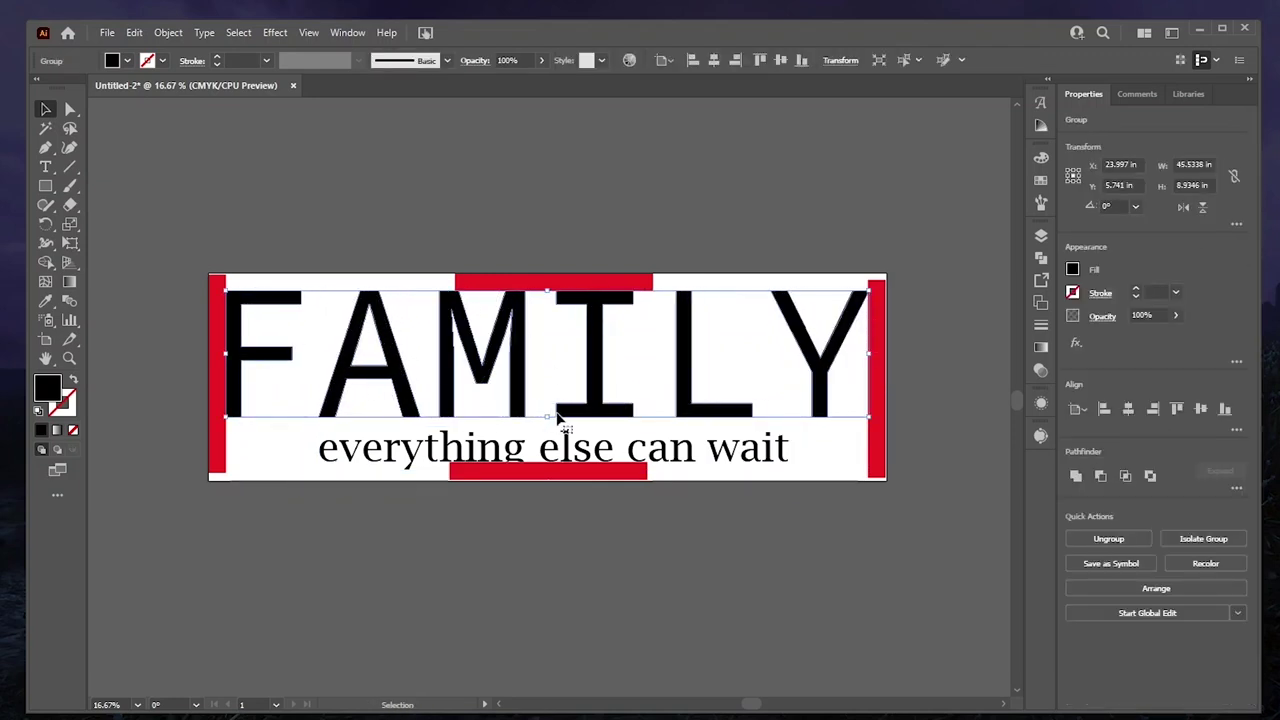
Place a copy of the bottom red bar directly beneath FAMILY as a spacer and shrink the tagline to about 29.4 in wide.
click(548, 452)
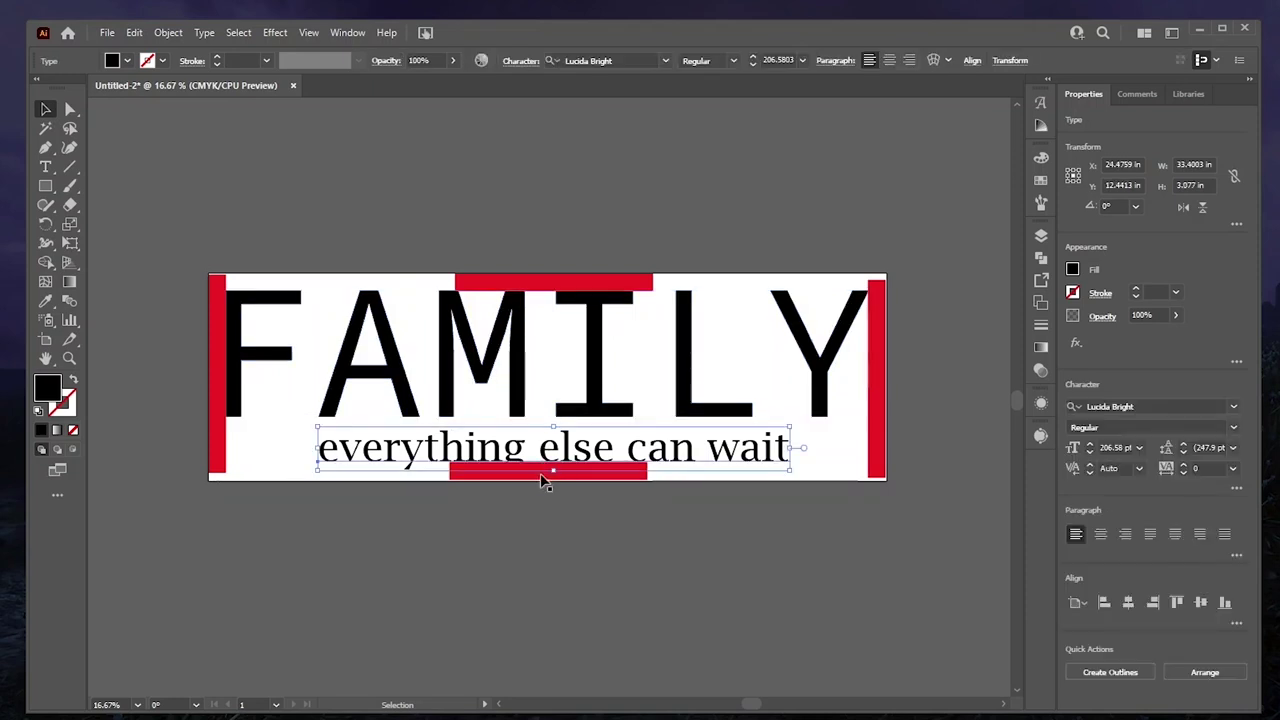
click(539, 476)
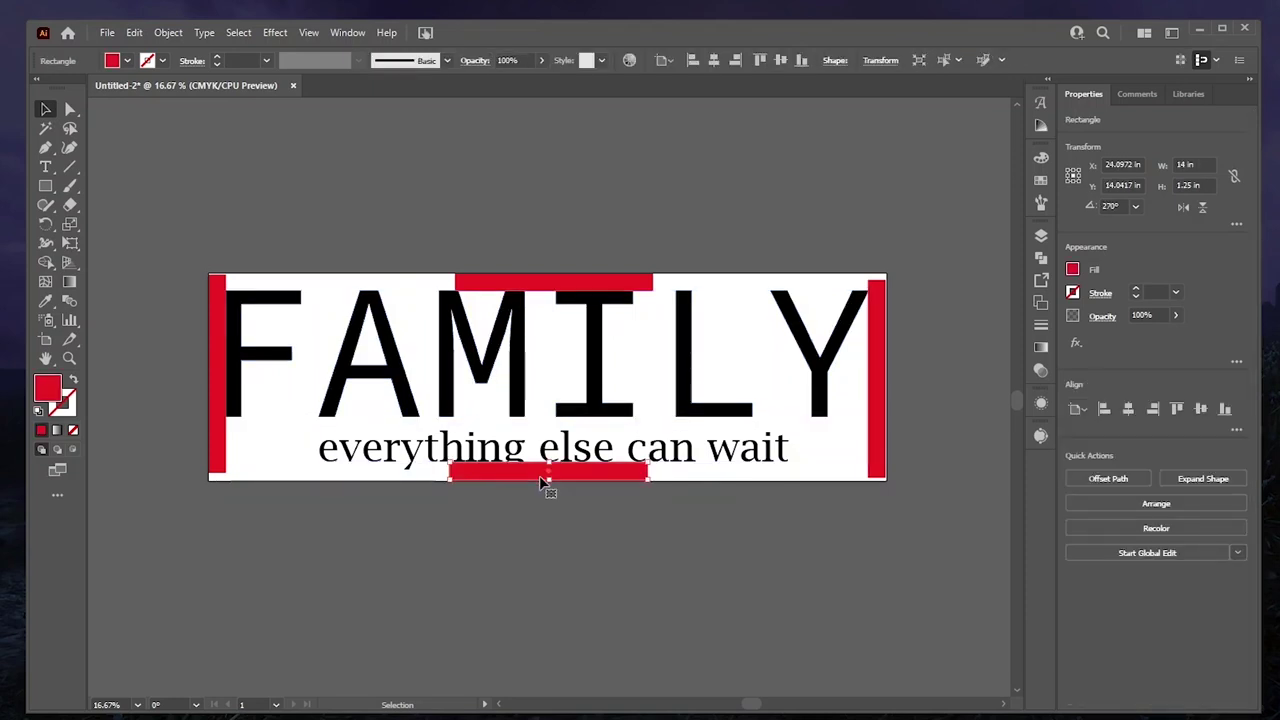
click(585, 494)
click(579, 474)
key(Down)
key(a)
key(ctrl+v)
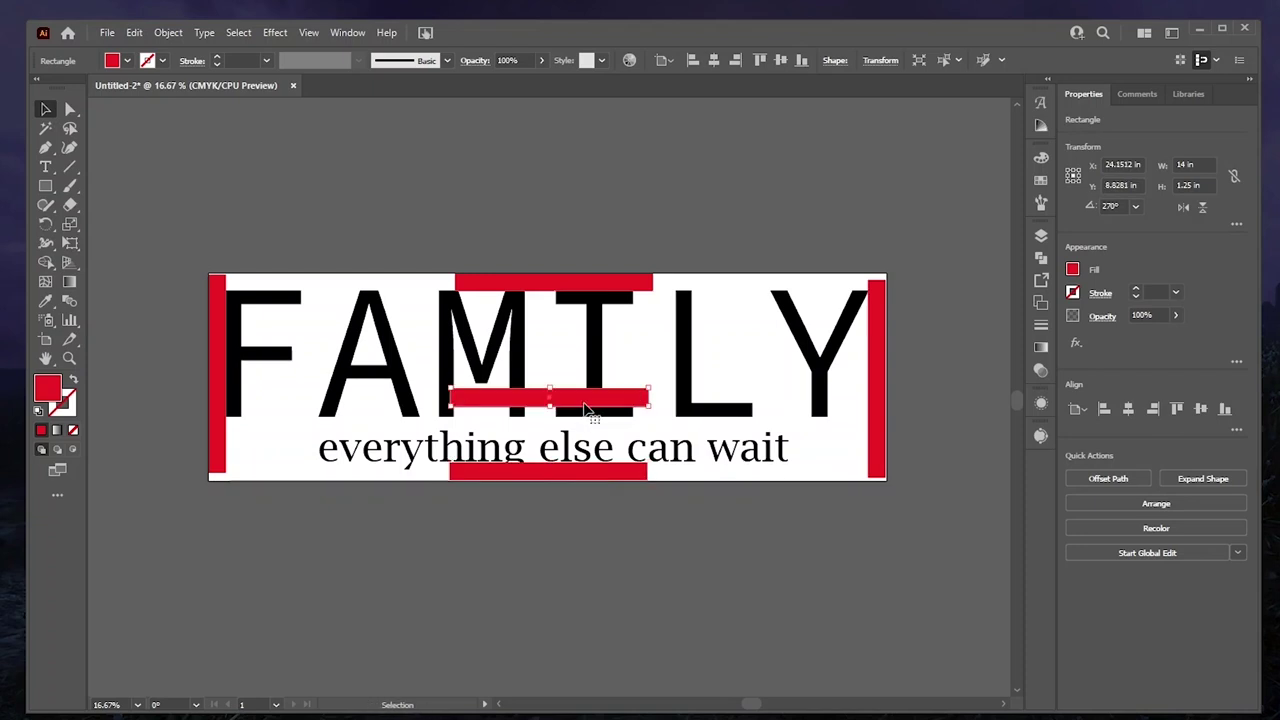
drag(588, 410, 554, 430)
click(565, 440)
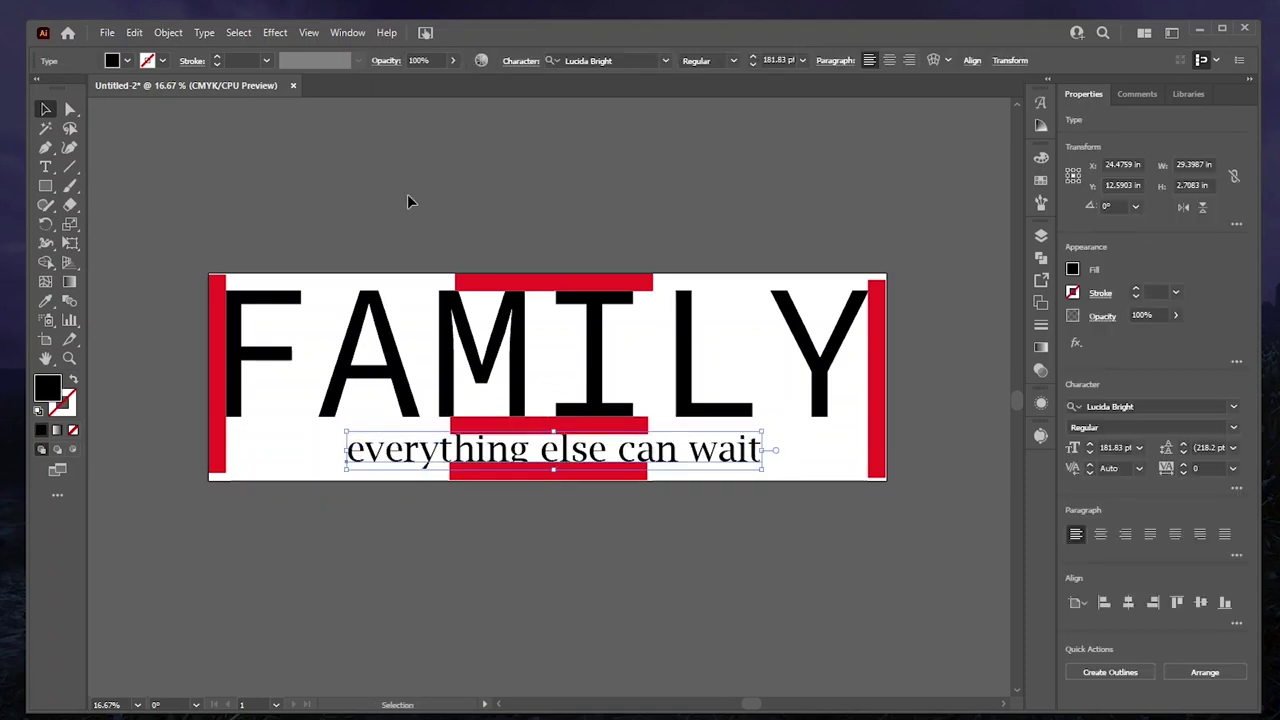
Give the tagline text a black stroke 4 px thick to make its letters bolder.
click(1072, 294)
click(934, 351)
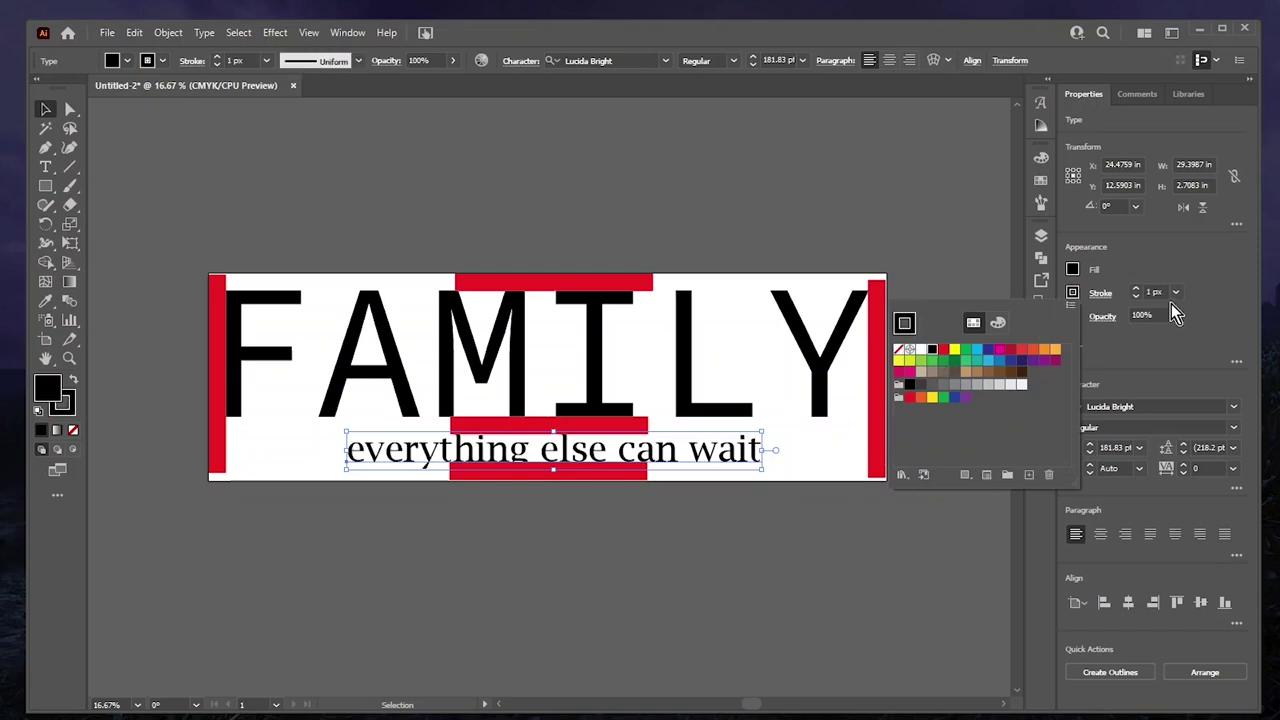
click(1138, 292)
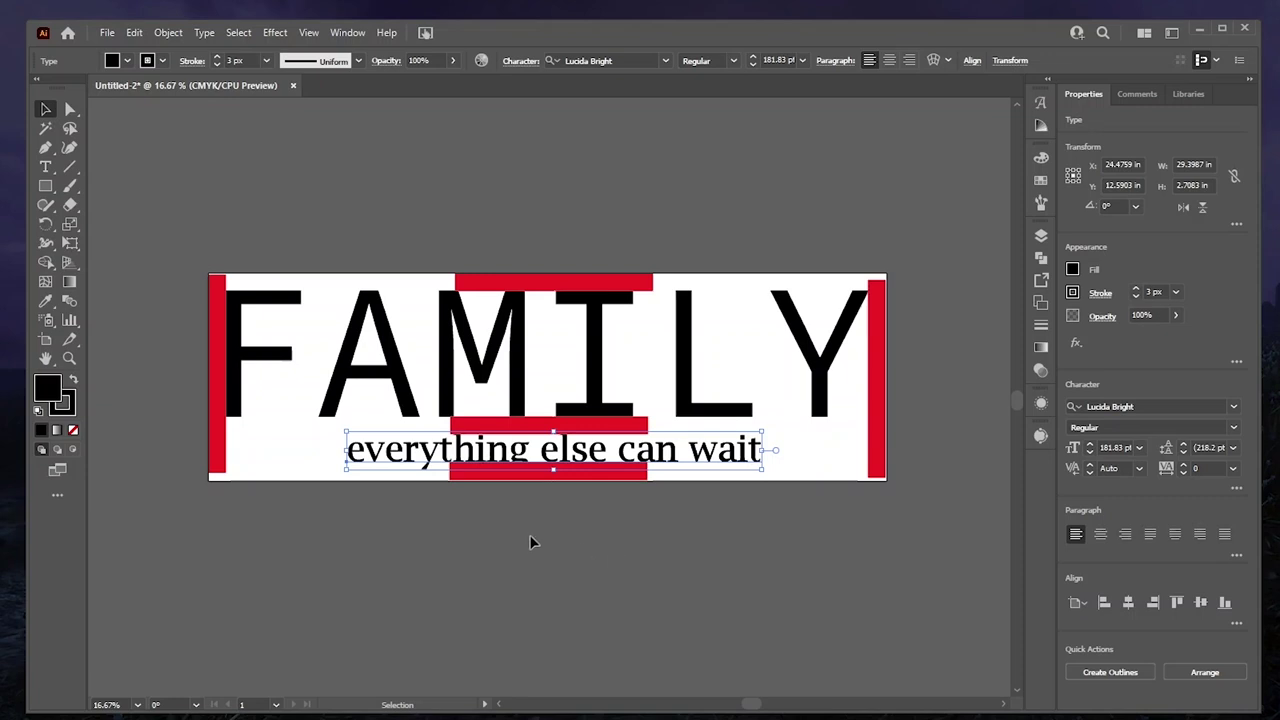
key(ctrl+space)
click(443, 484)
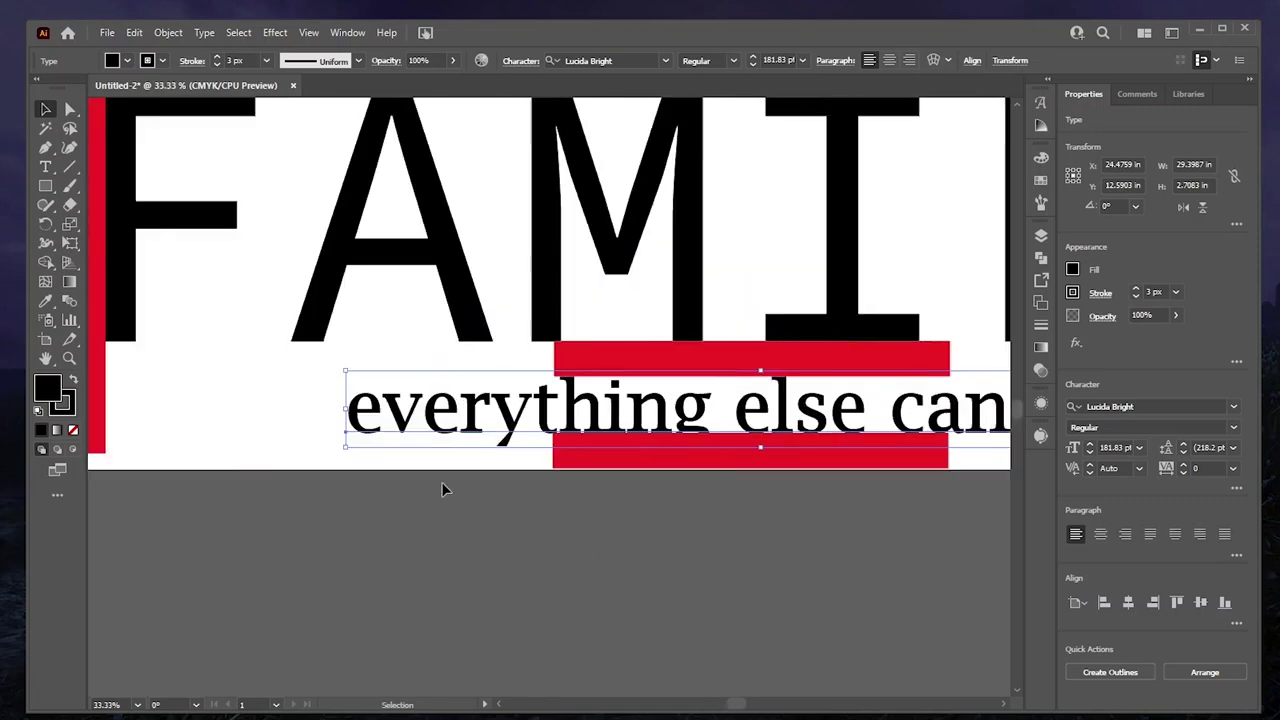
click(1135, 289)
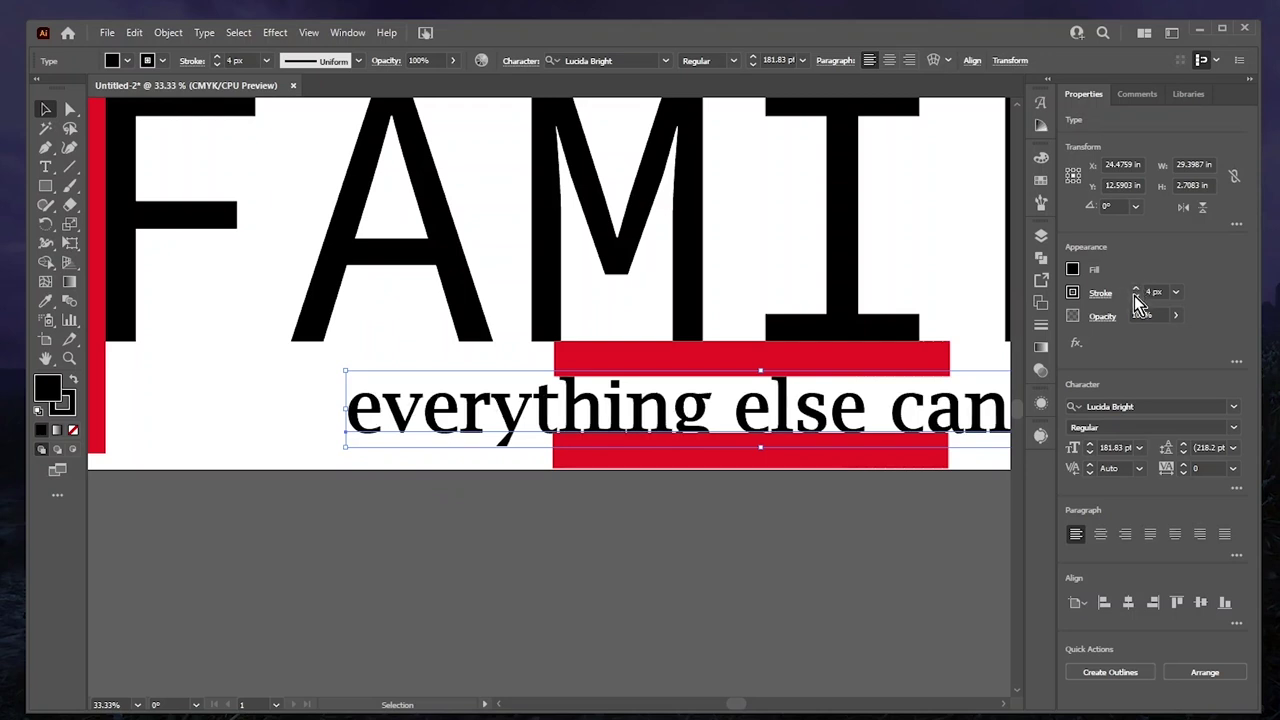
scroll(809, 513, right, 5)
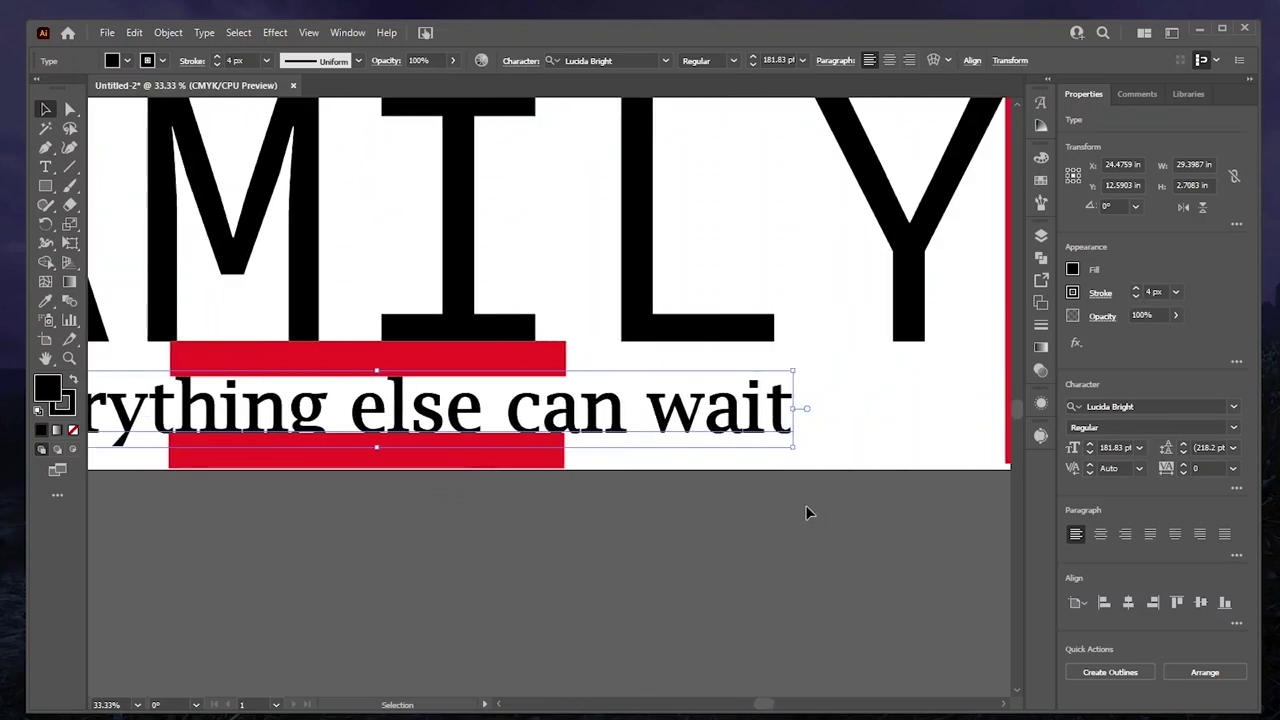
scroll(807, 510, left, 2)
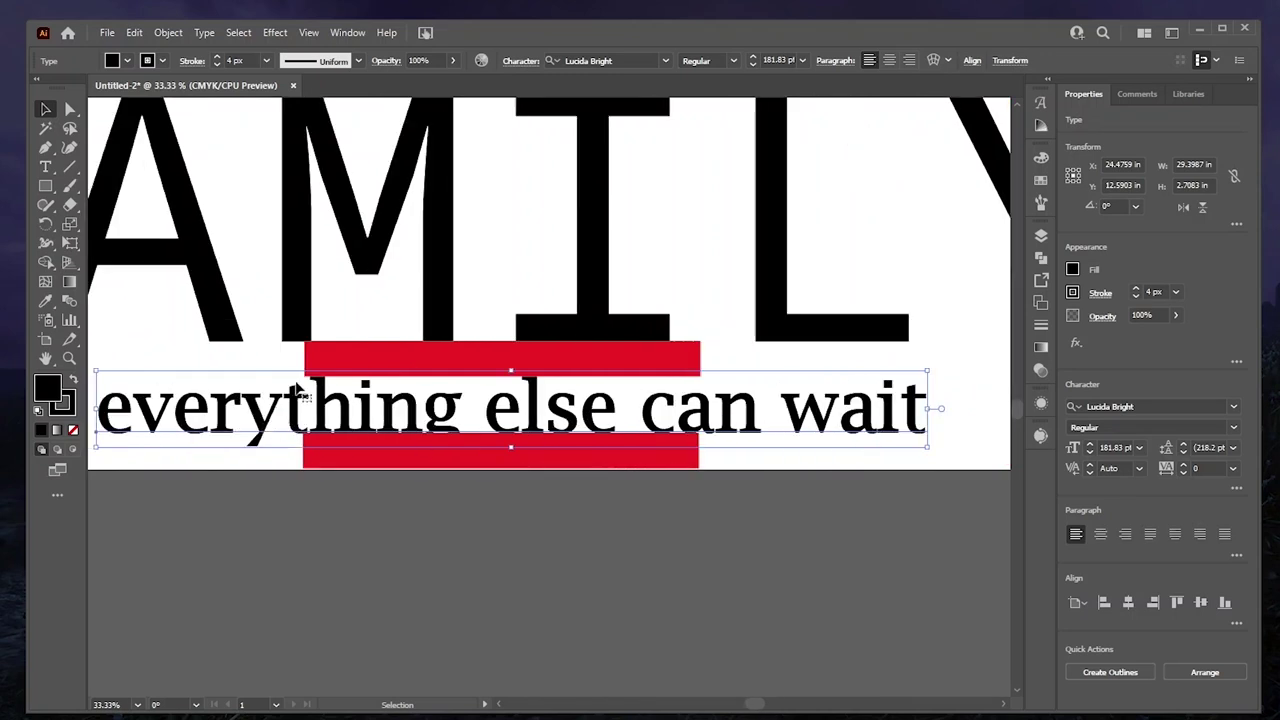
key(ctrl+minus)
key(ctrl+minus)
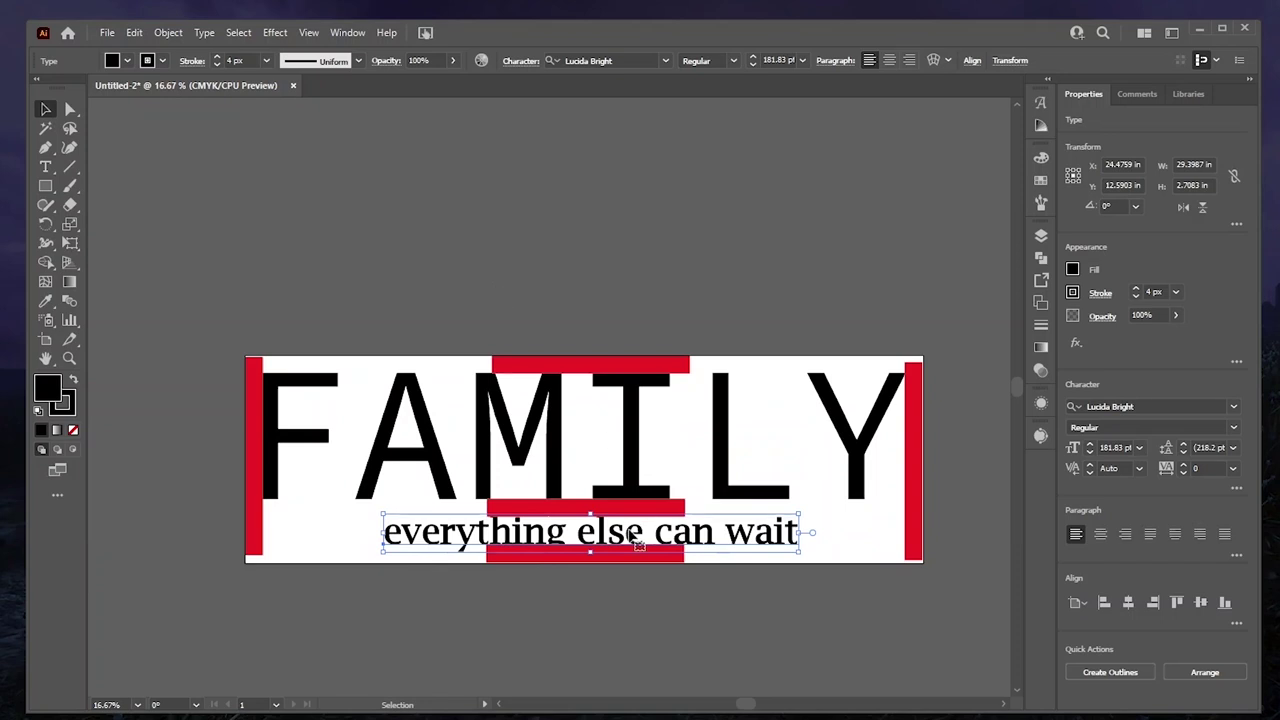
Set the tagline's tracking to 200 and scale the text to about 31.9 in wide.
triple_click(591, 512)
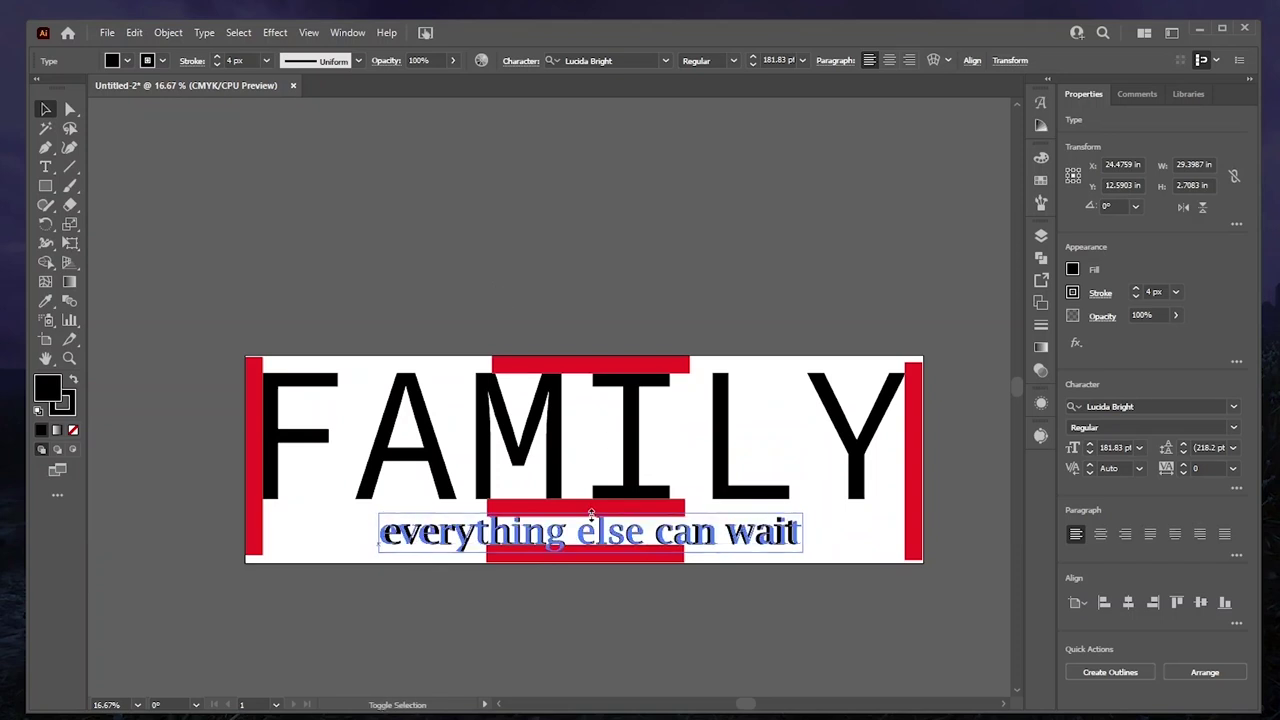
drag(591, 512, 591, 510)
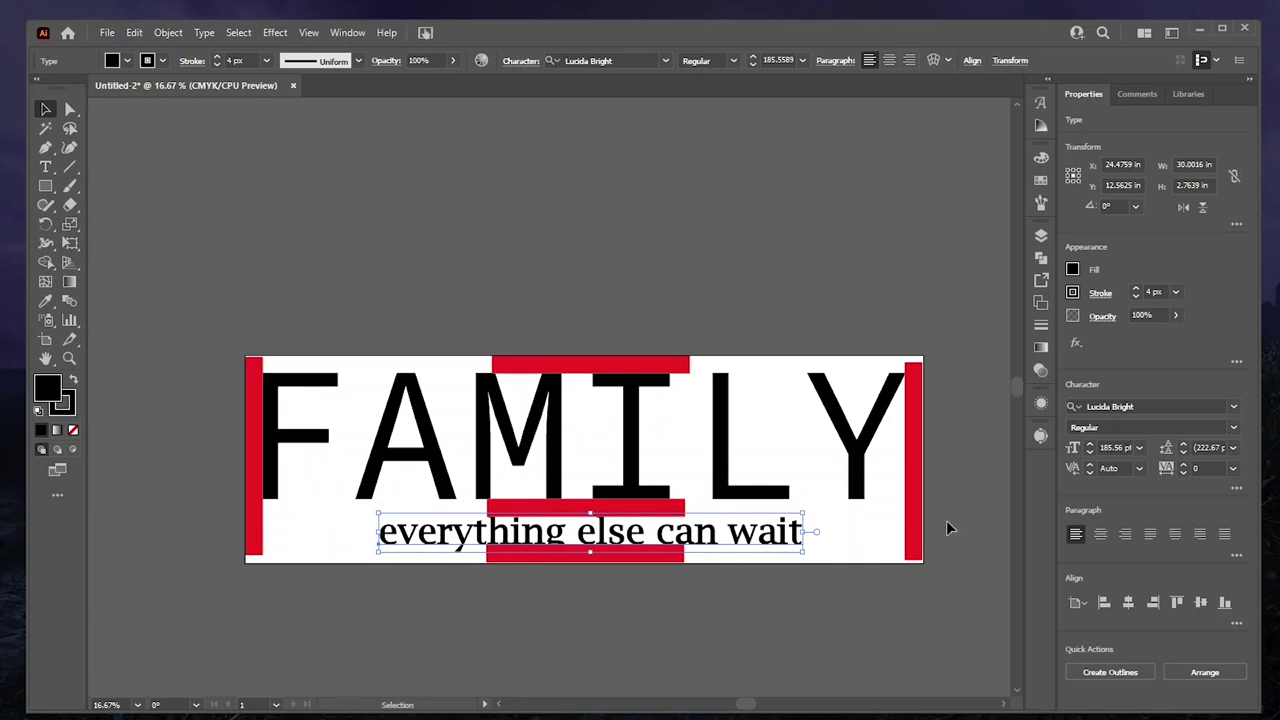
click(1234, 472)
click(1251, 704)
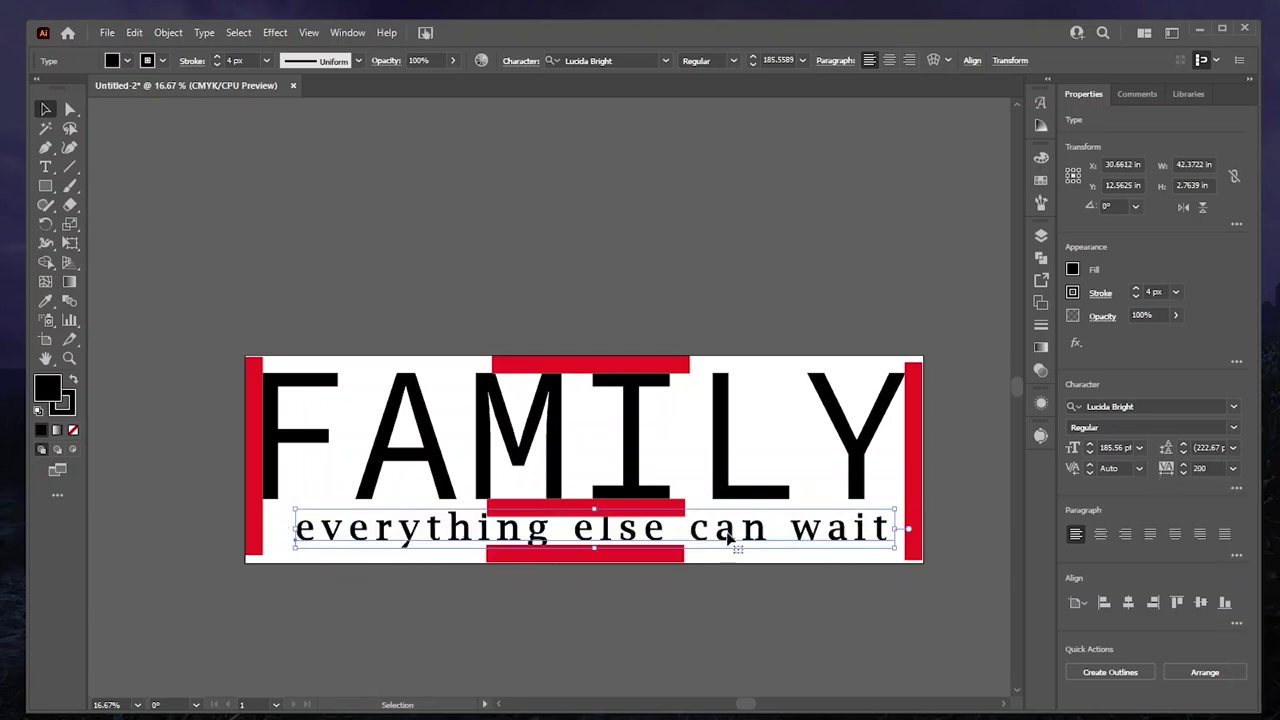
drag(588, 511, 588, 522)
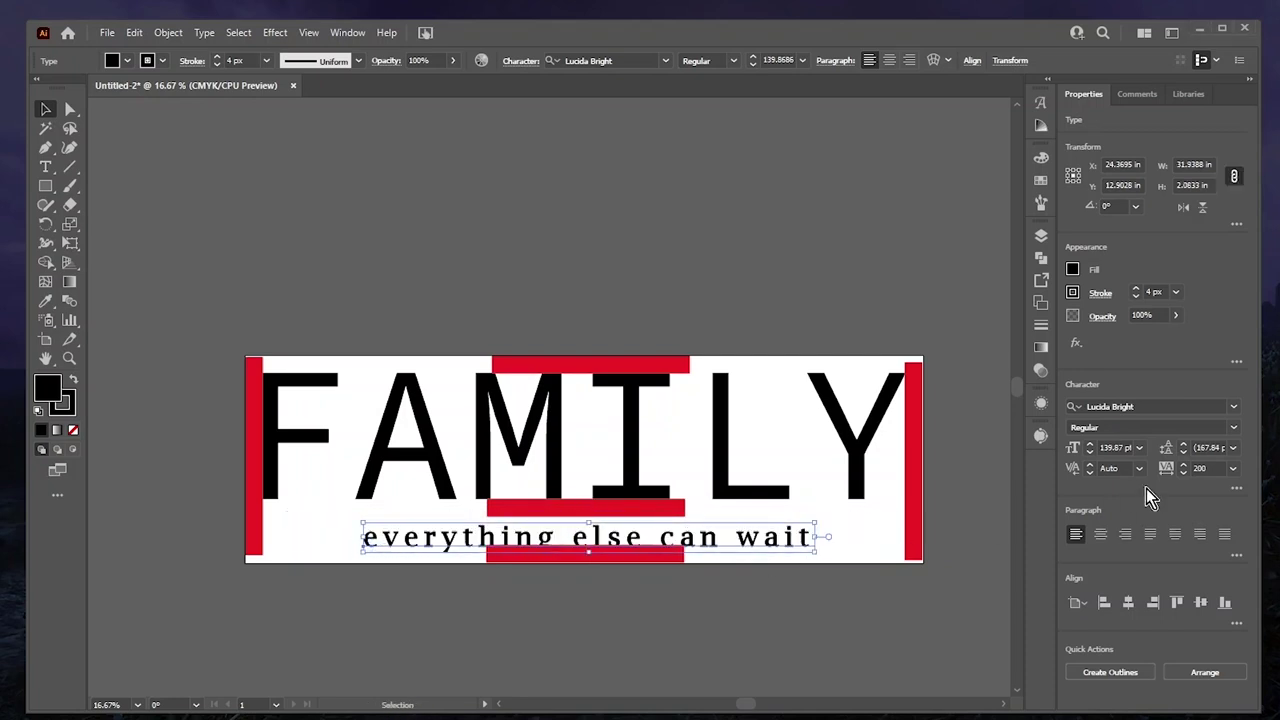
Set the tagline's tracking to 300 and shrink it to about 30.7 in wide, clear of the bottom red bar.
click(1199, 469)
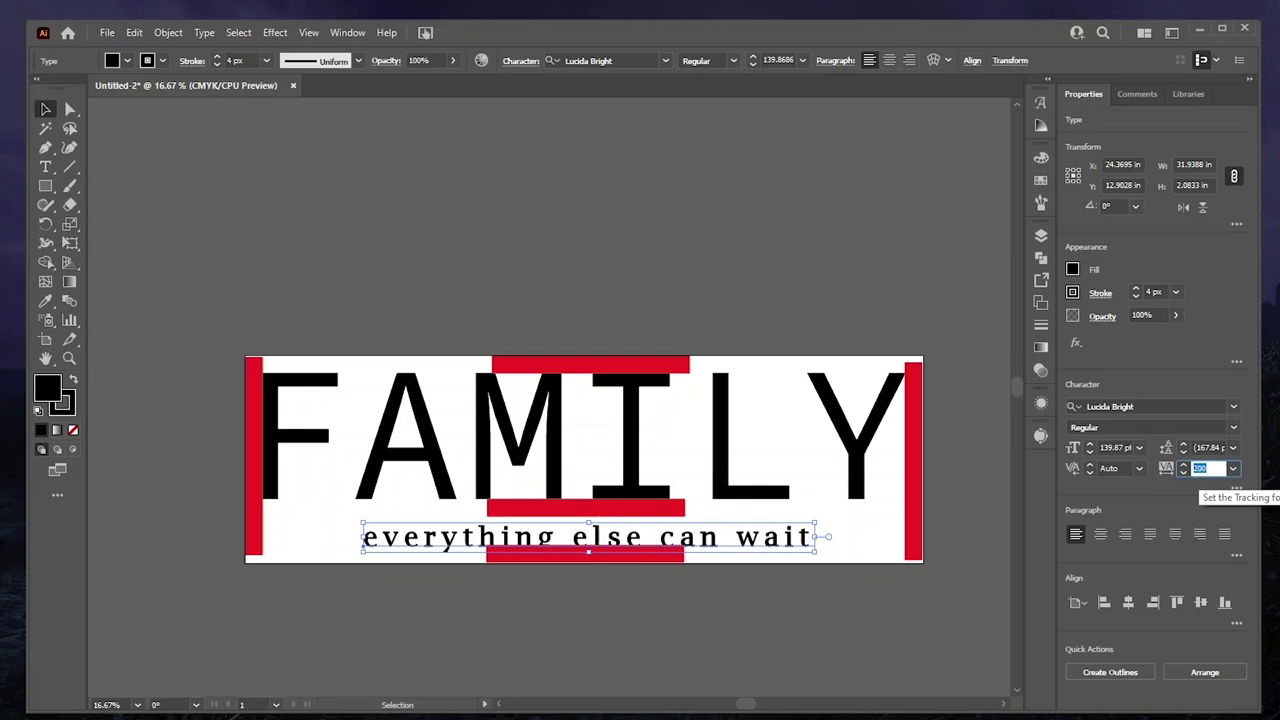
text(300)
key(Return)
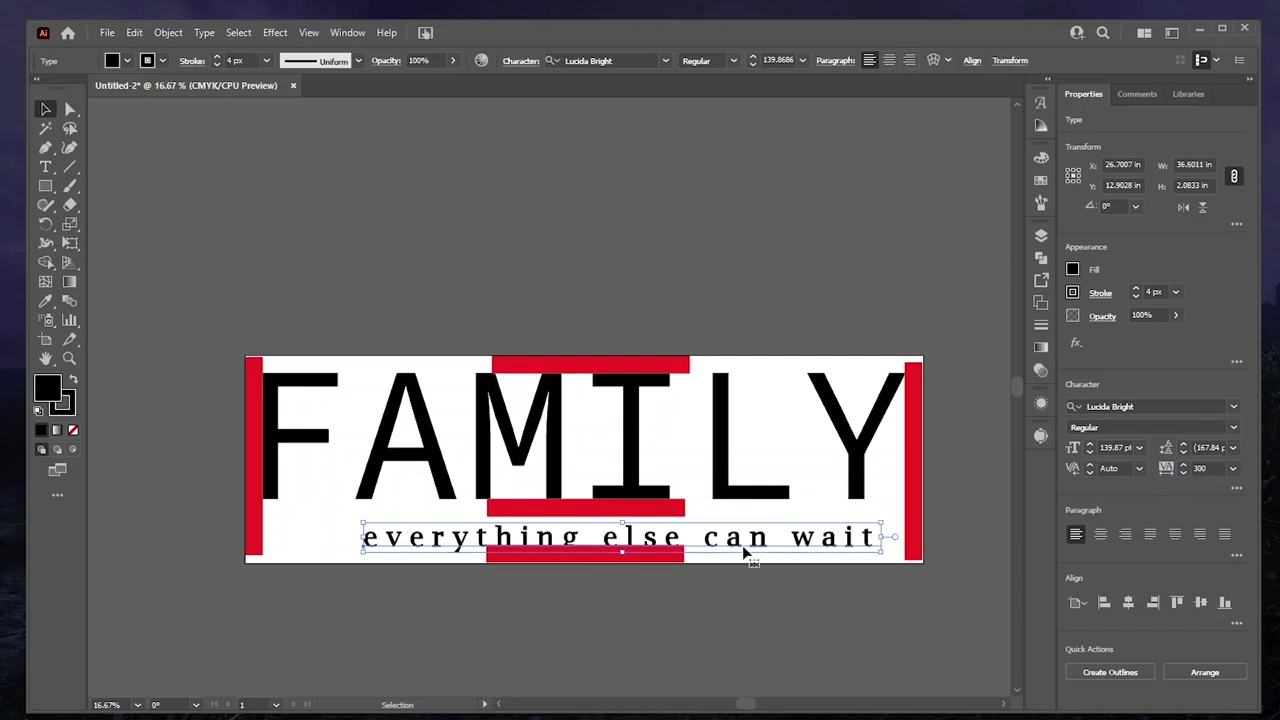
drag(618, 553, 615, 541)
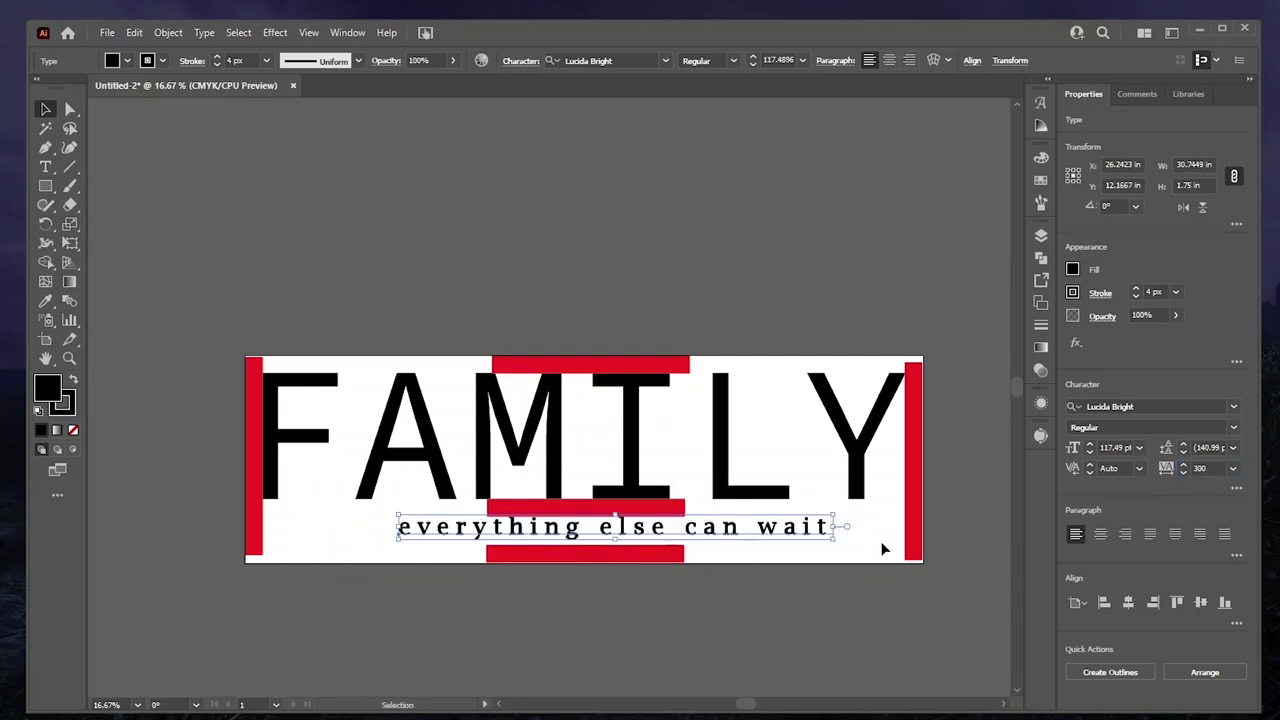
Set the tagline's tracking to 500 and centre it horizontally with FAMILY and the horizontal red bars, between the two lower bars.
click(1199, 468)
key(Return)
text(500)
key(Return)
drag(817, 540, 745, 541)
drag(647, 608, 658, 195)
click(638, 317)
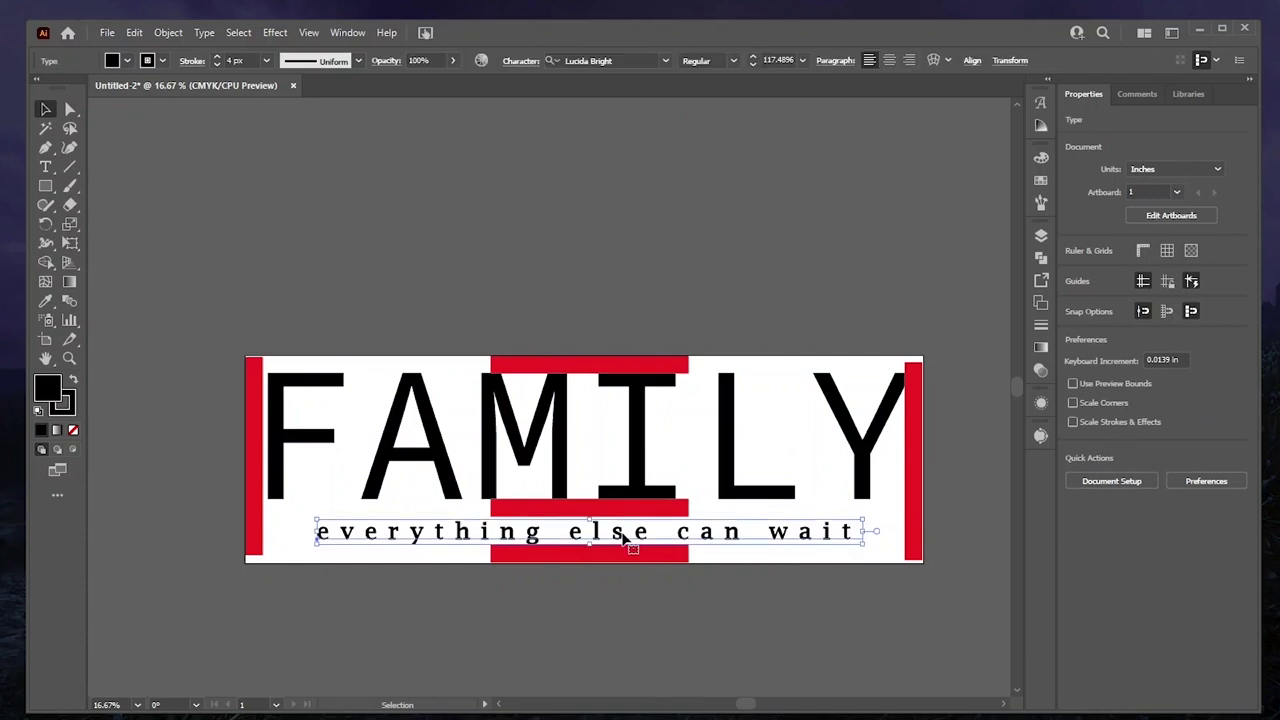
click(622, 538)
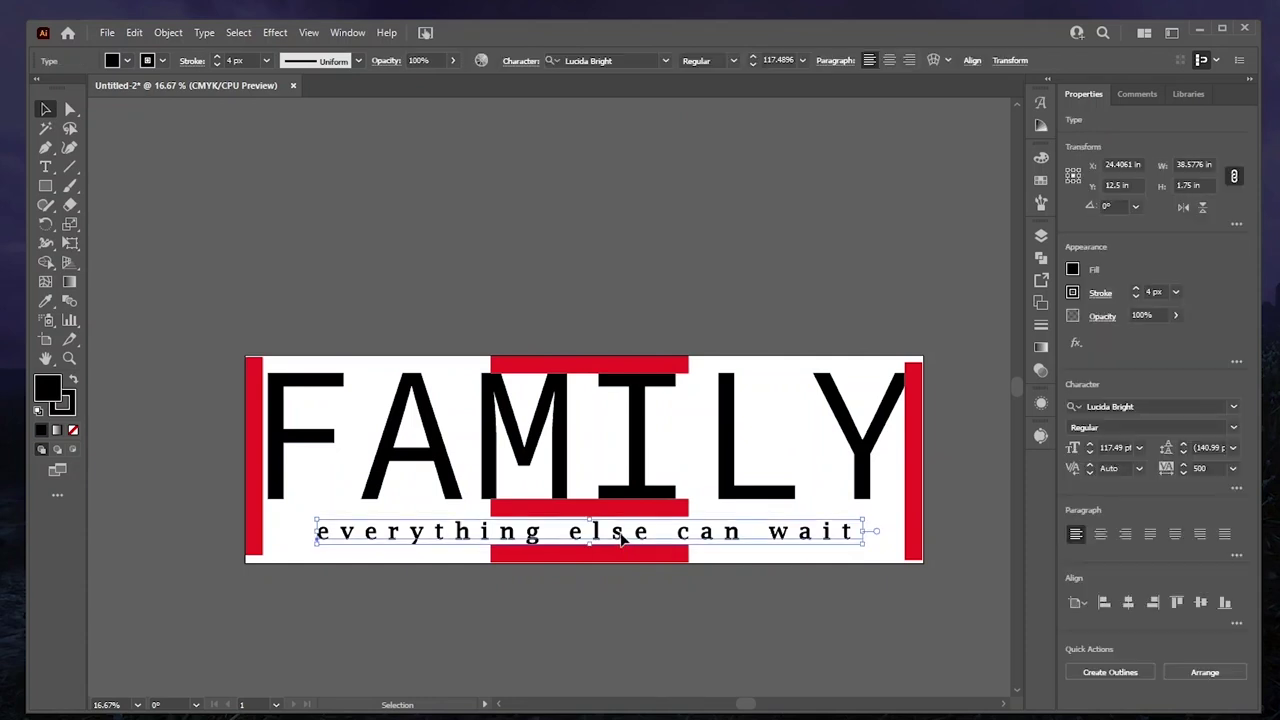
click(647, 610)
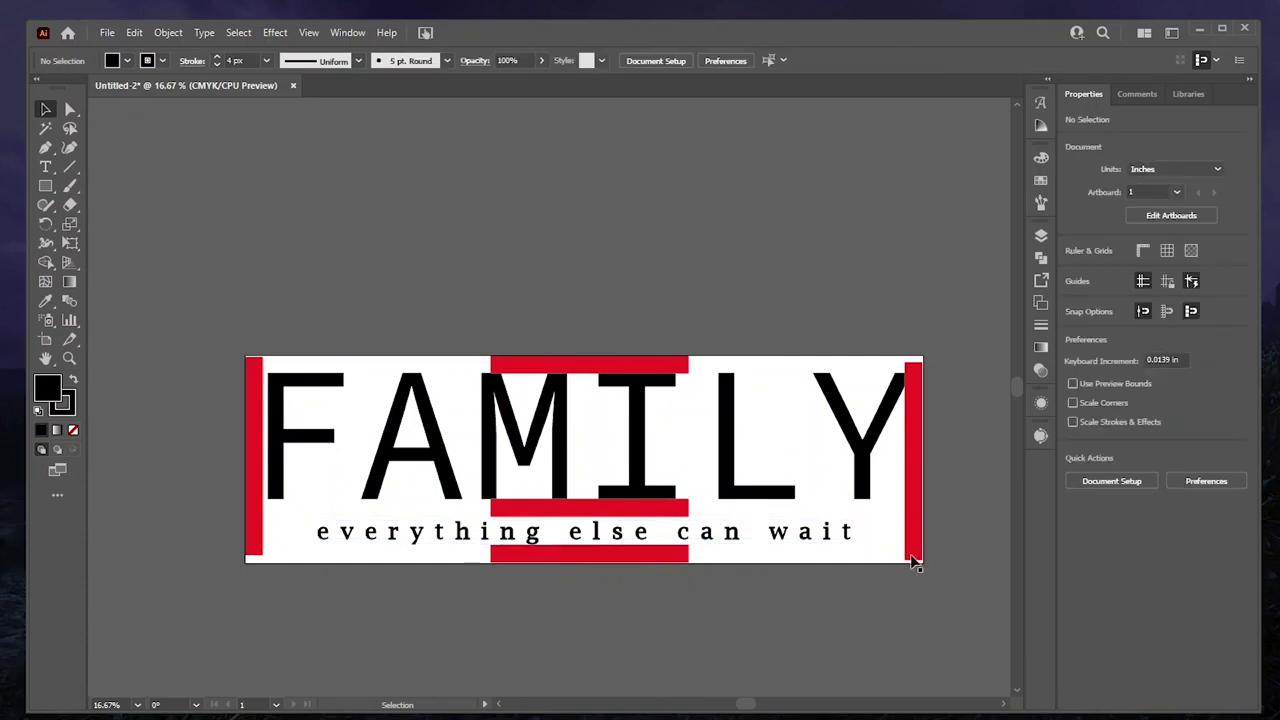
Hide Layer 2, which holds the red spacing bars.
click(1042, 234)
click(830, 253)
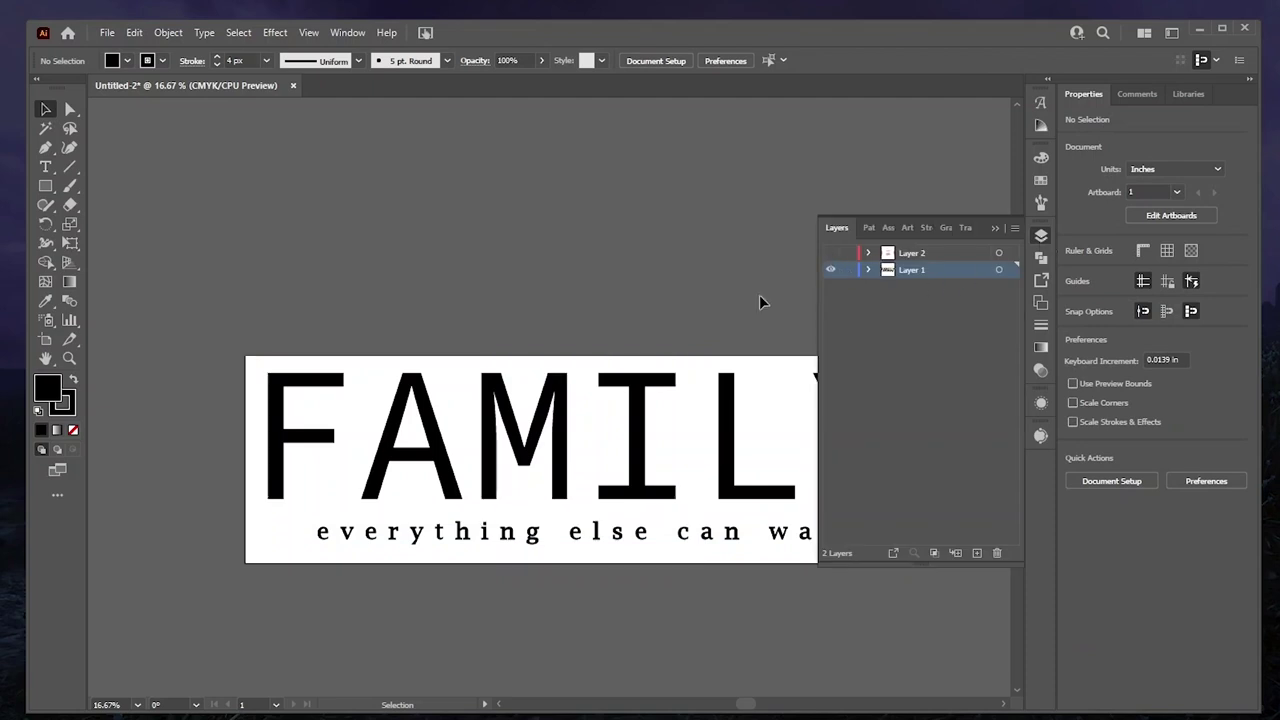
click(1036, 238)
Convert the tagline text to outlines and turn its stroke into filled shapes with Outline Stroke.
click(838, 537)
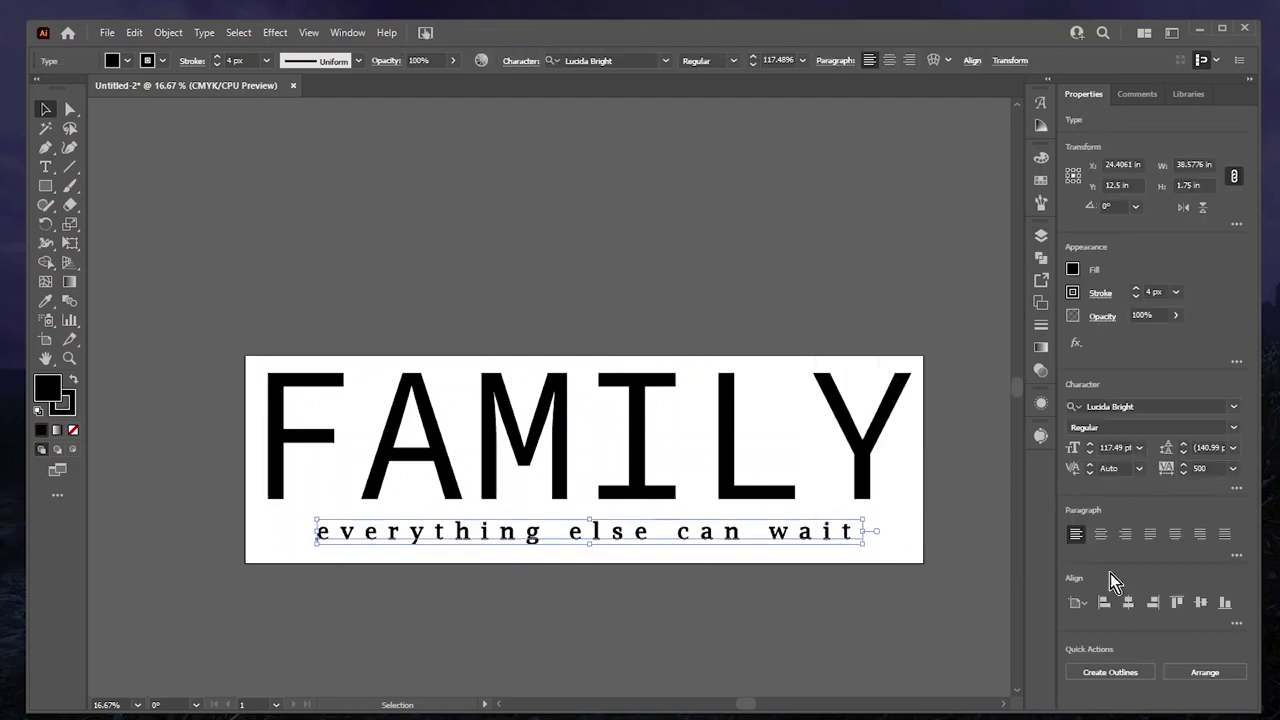
click(1118, 668)
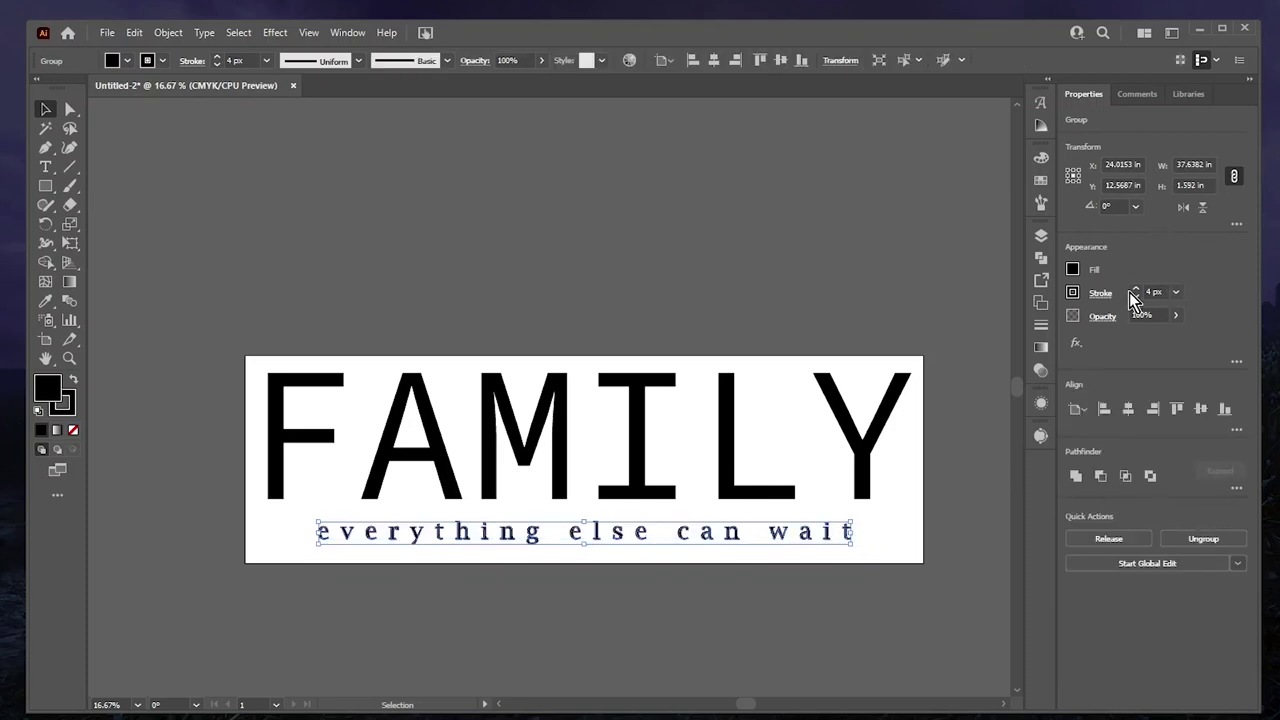
click(168, 32)
mouse_move(242, 411)
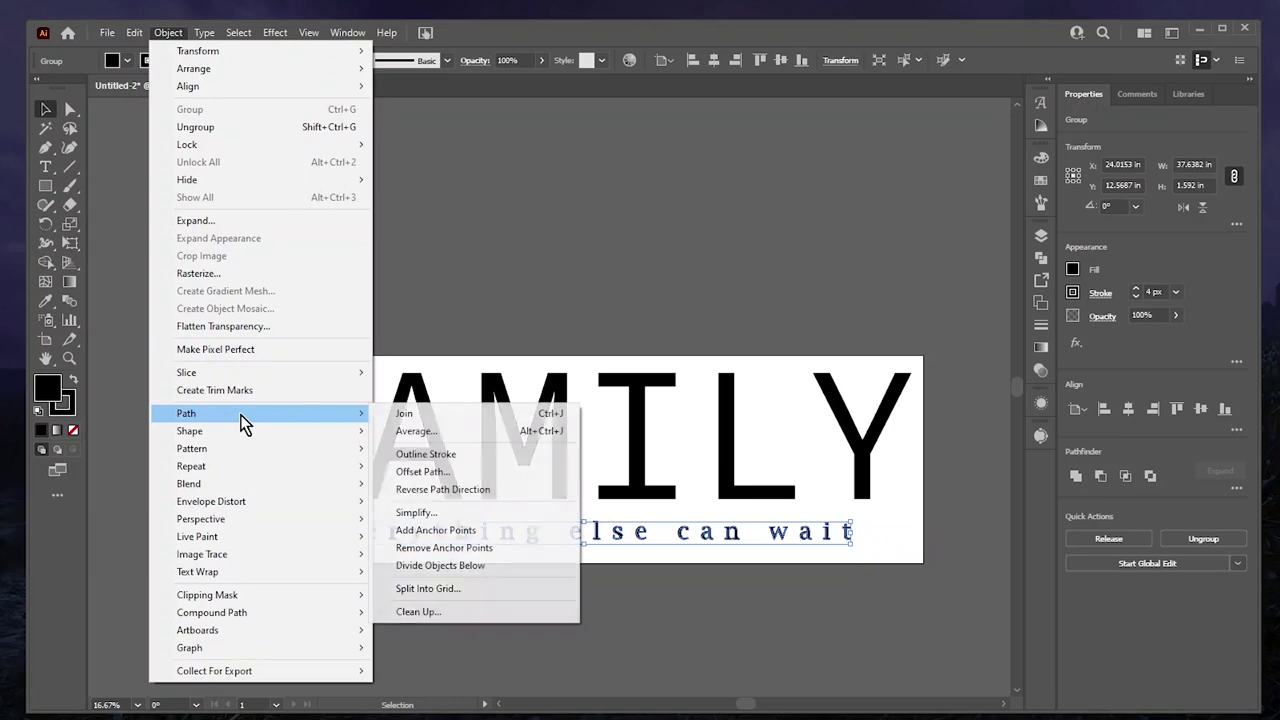
click(457, 450)
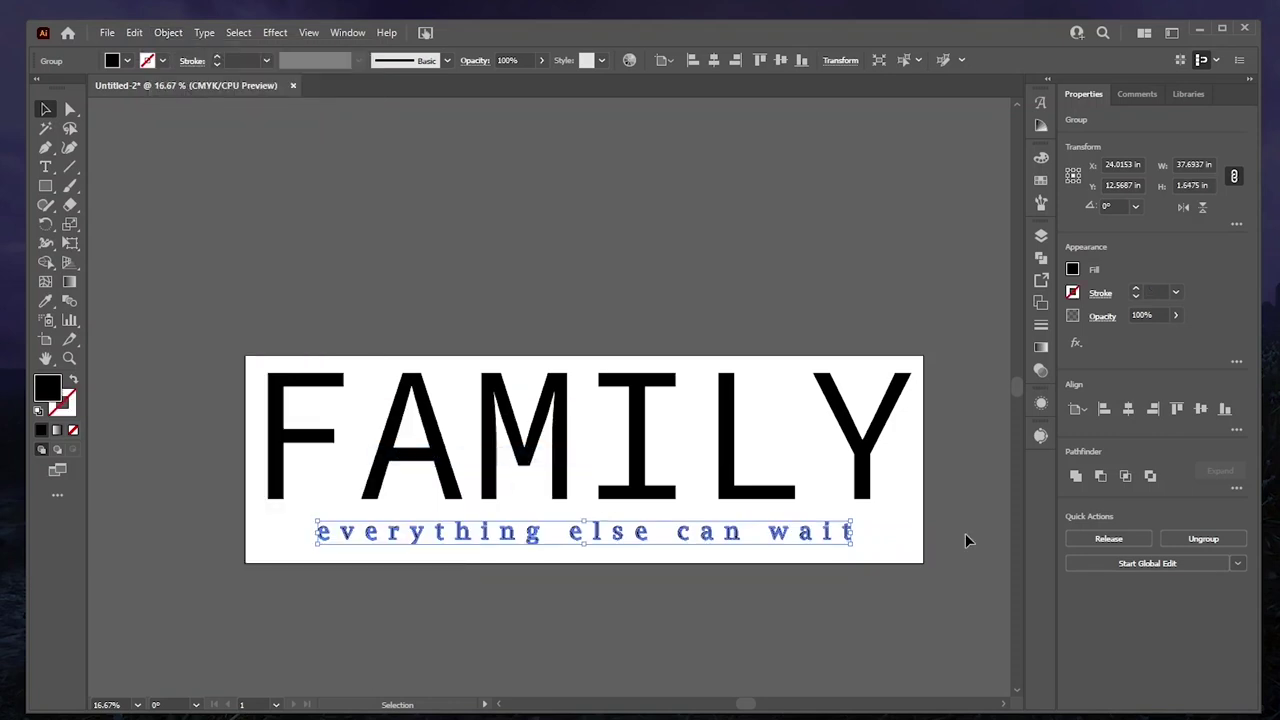
Unite the tagline's overlapping letter and stroke shapes.
click(1076, 476)
click(948, 561)
scroll(808, 577, right, 1)
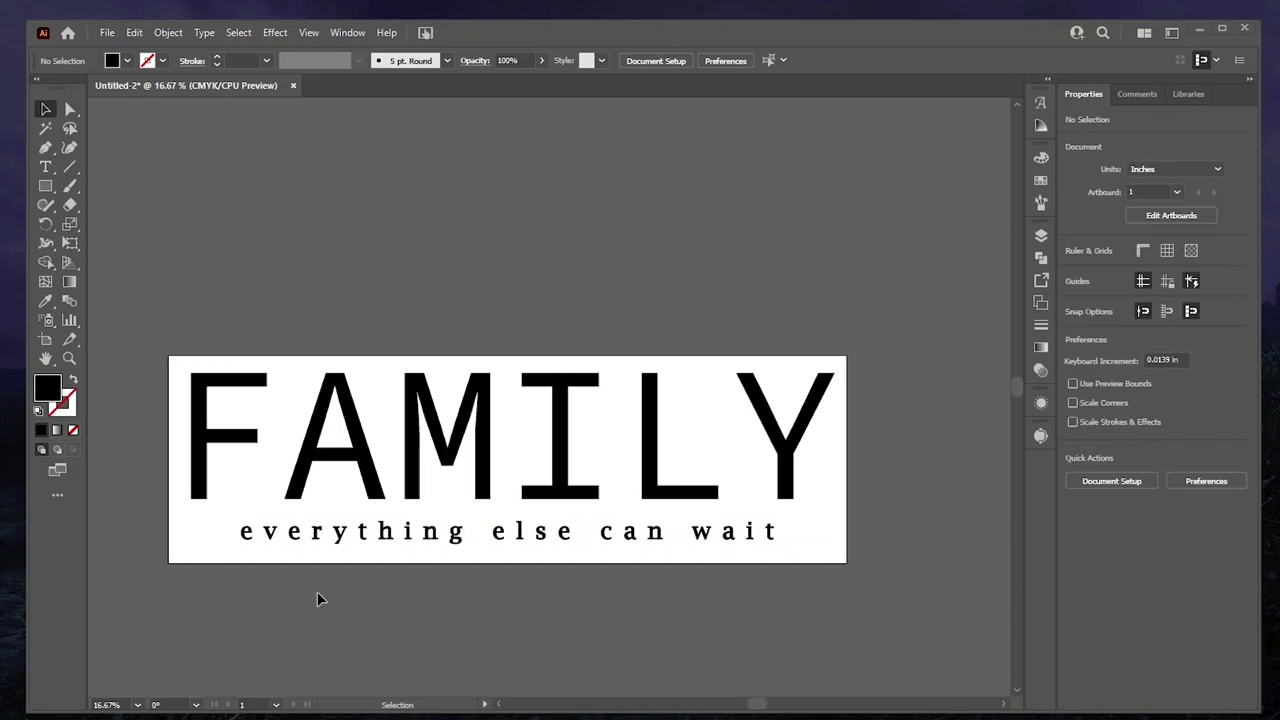
Draw a rectangle about 48.1 by 14.7 in covering the whole artboard.
click(51, 192)
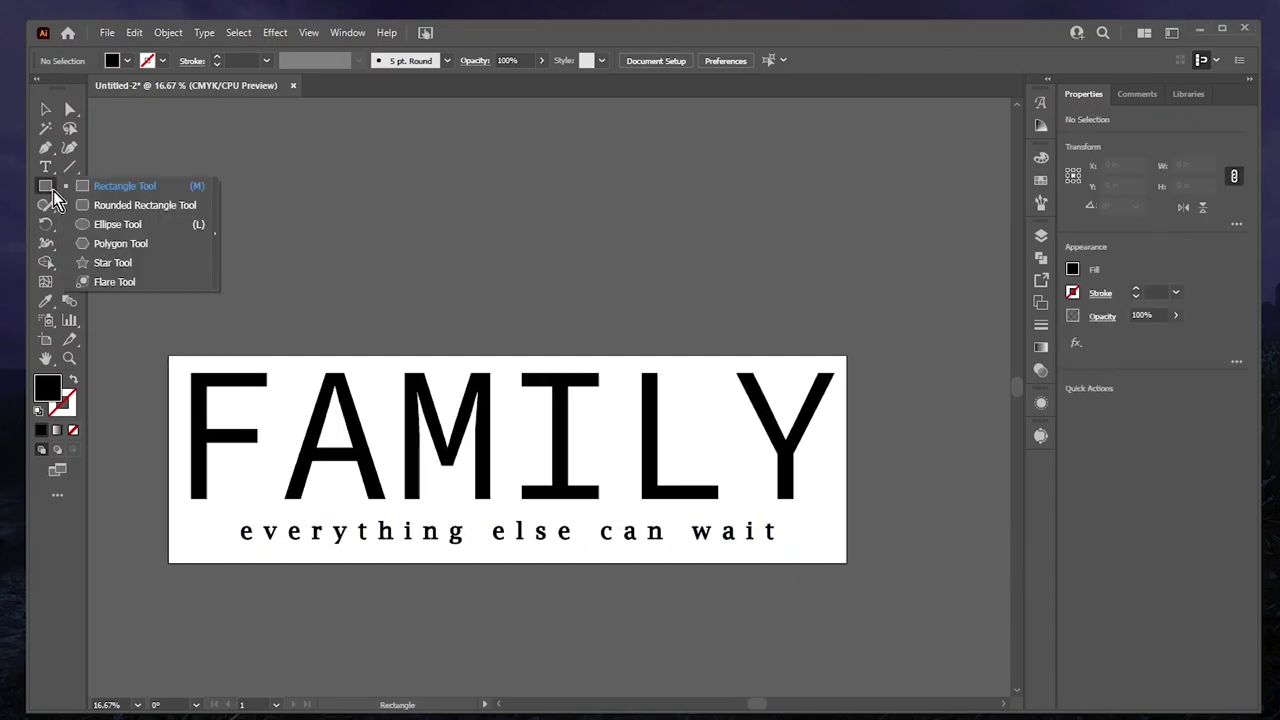
click(124, 186)
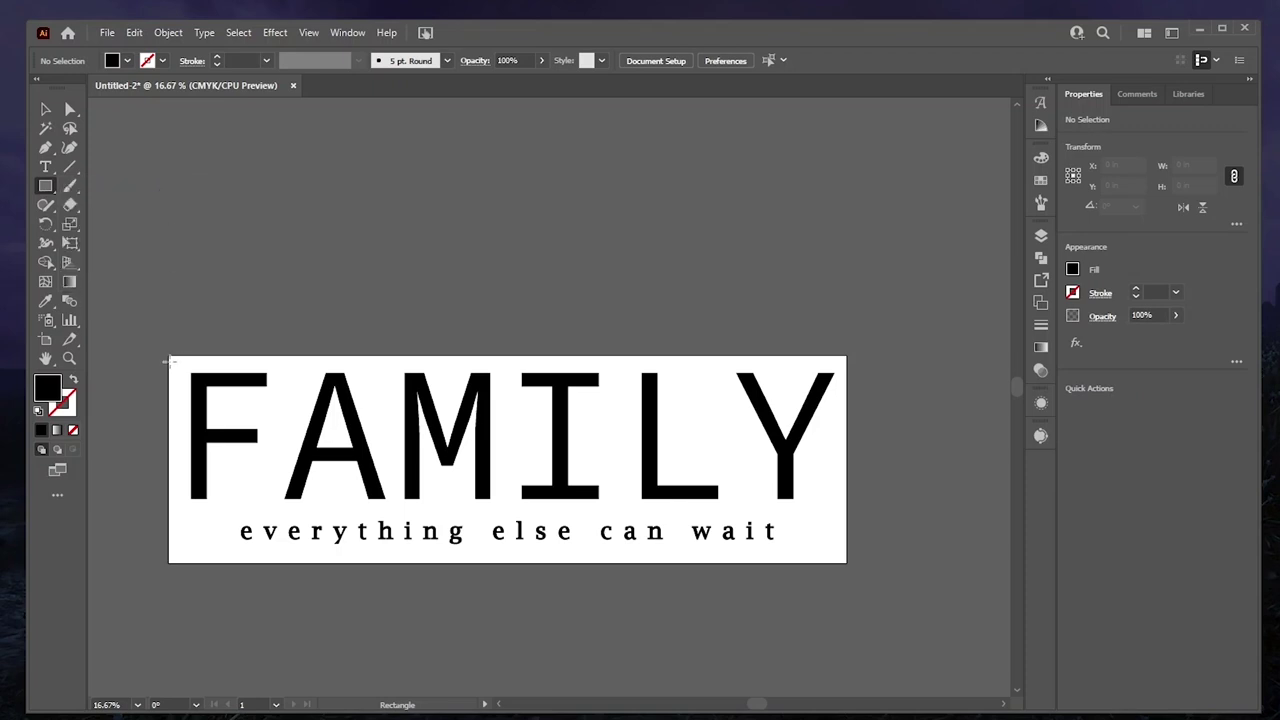
drag(168, 355, 848, 562)
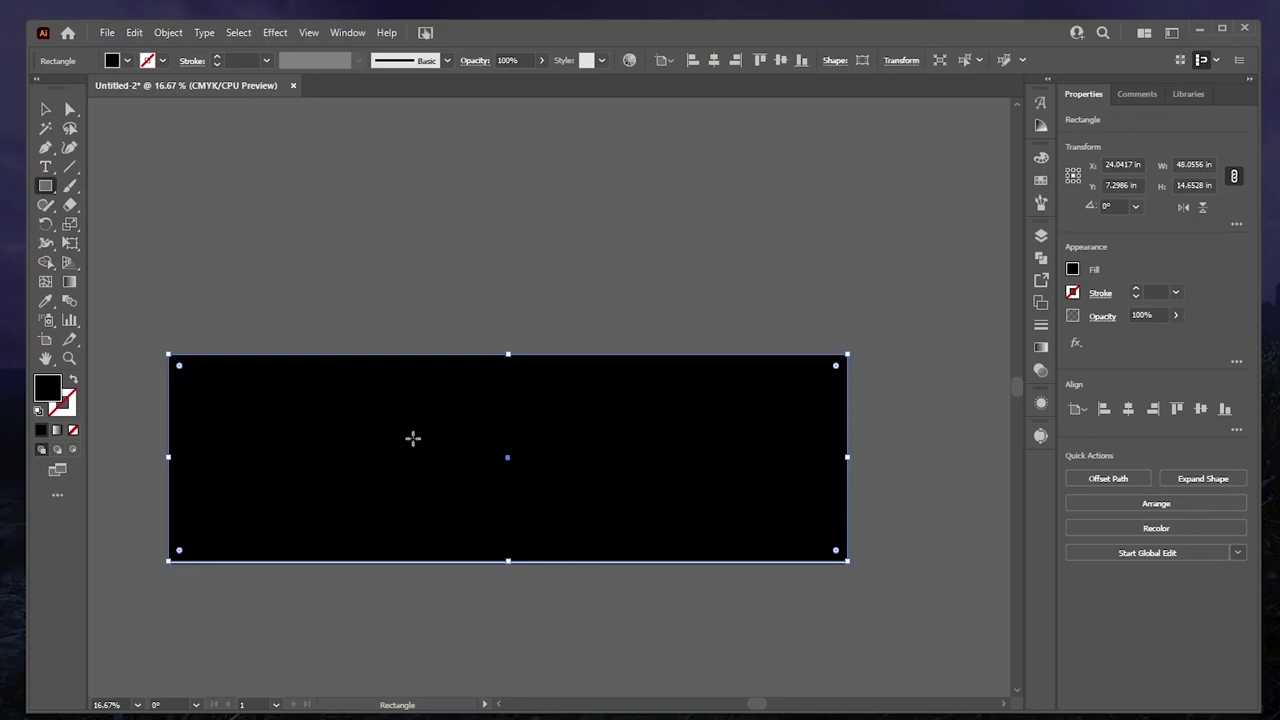
click(45, 111)
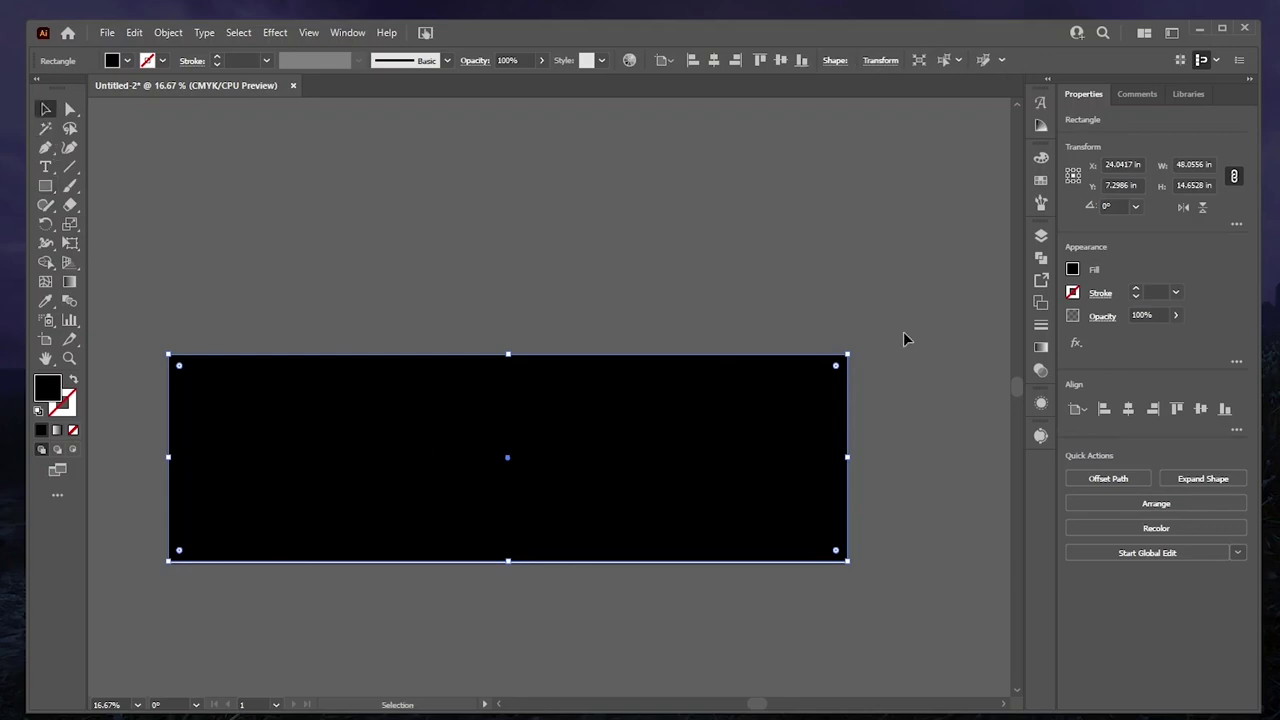
Remove the rectangle's fill and give it a dark blue stroke so it outlines the sign.
click(1073, 270)
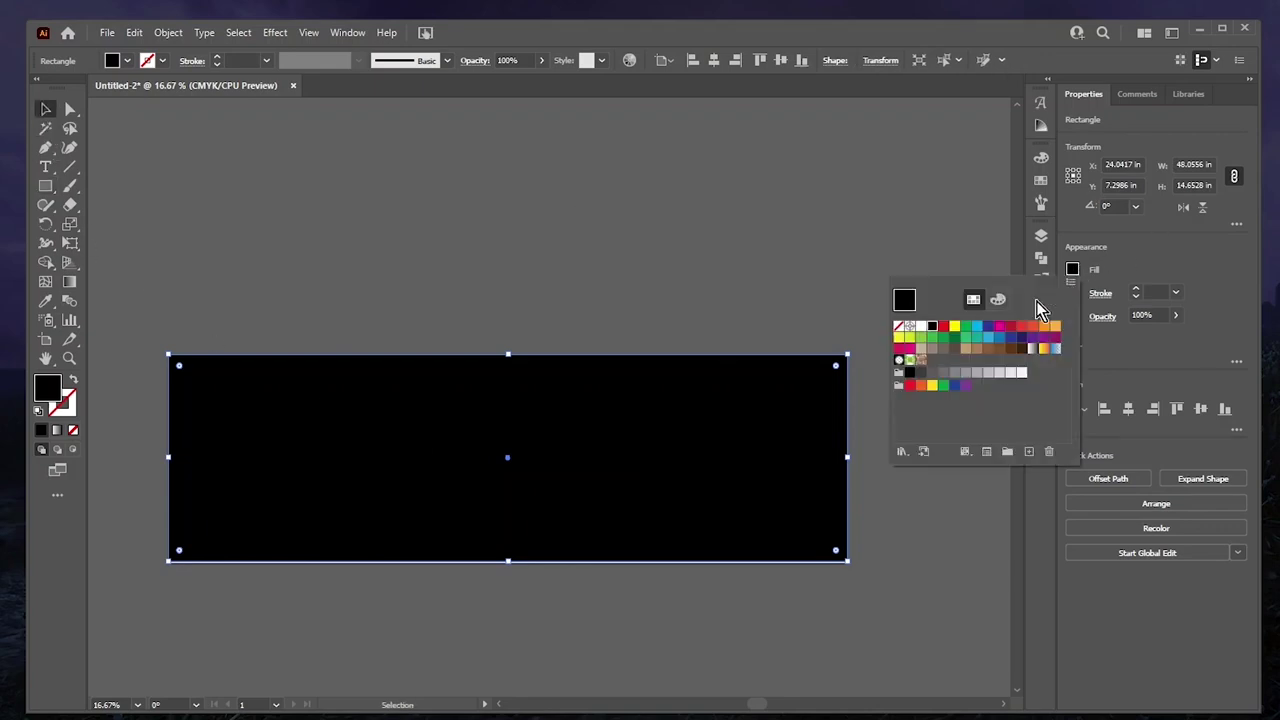
click(898, 327)
click(1075, 294)
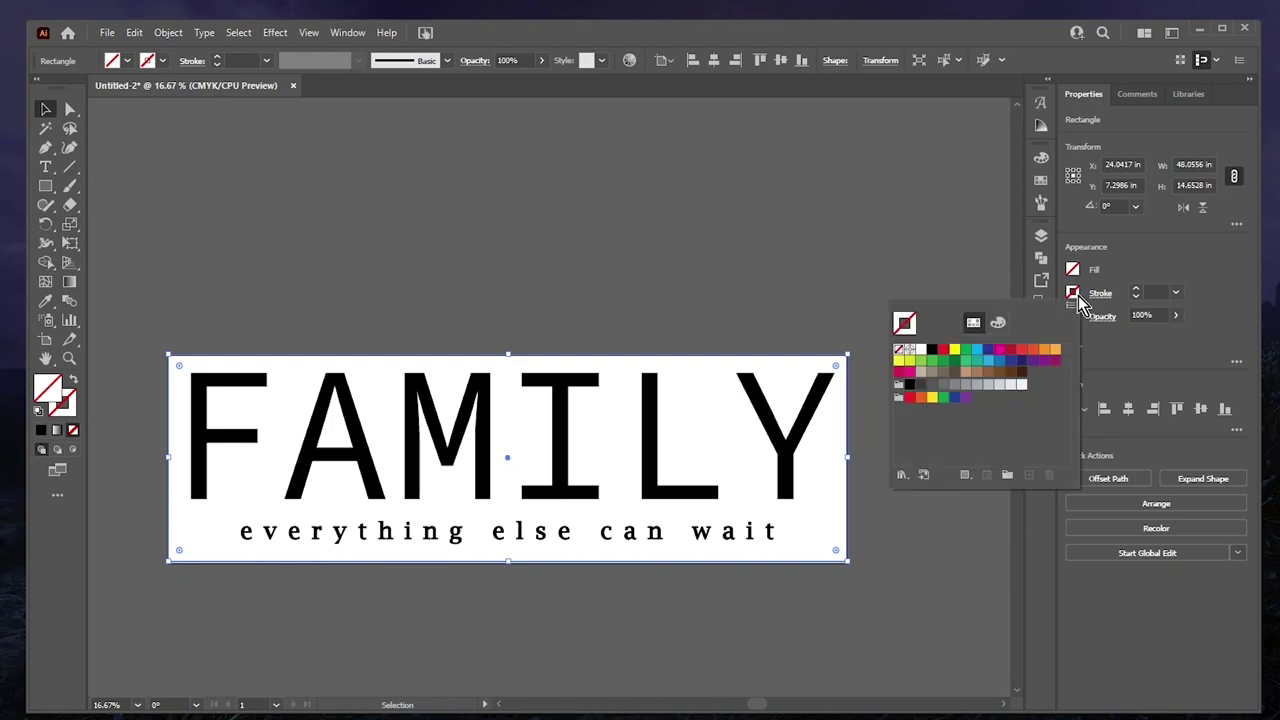
click(988, 352)
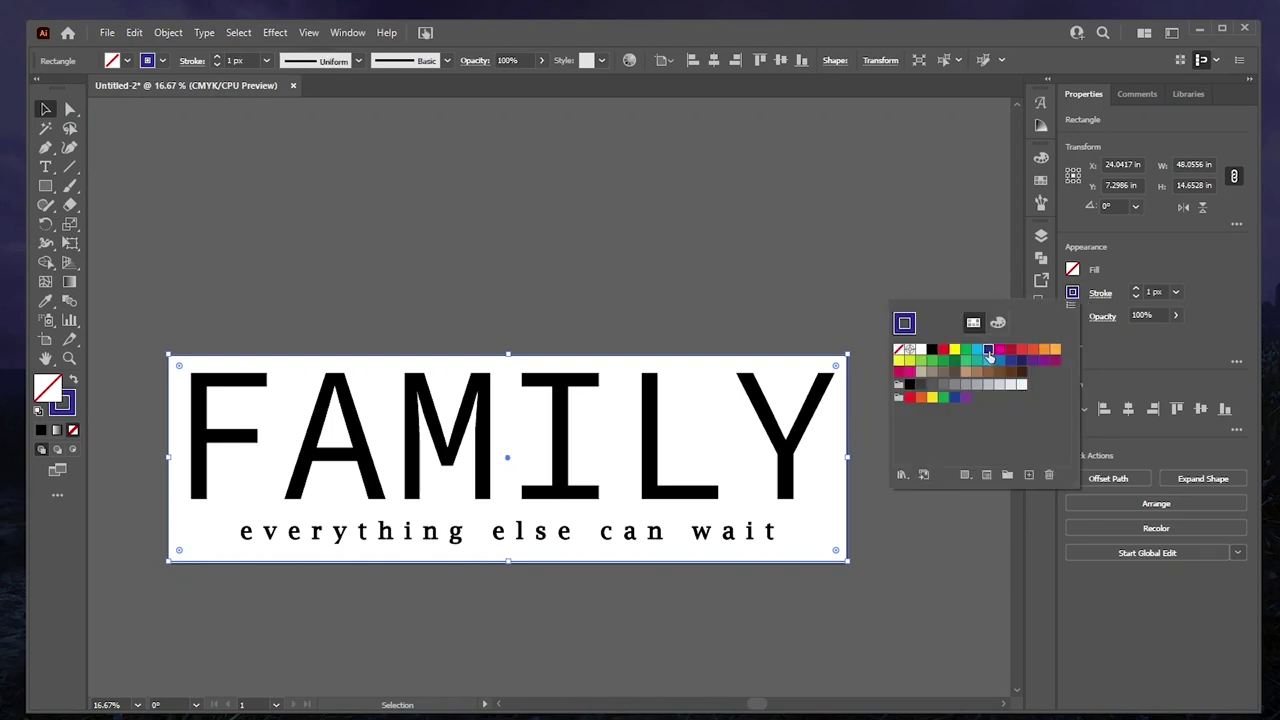
click(870, 410)
Group the six FAMILY letters together, leaving the outline rectangle and the tagline out of the group.
click(815, 475)
drag(815, 478, 192, 381)
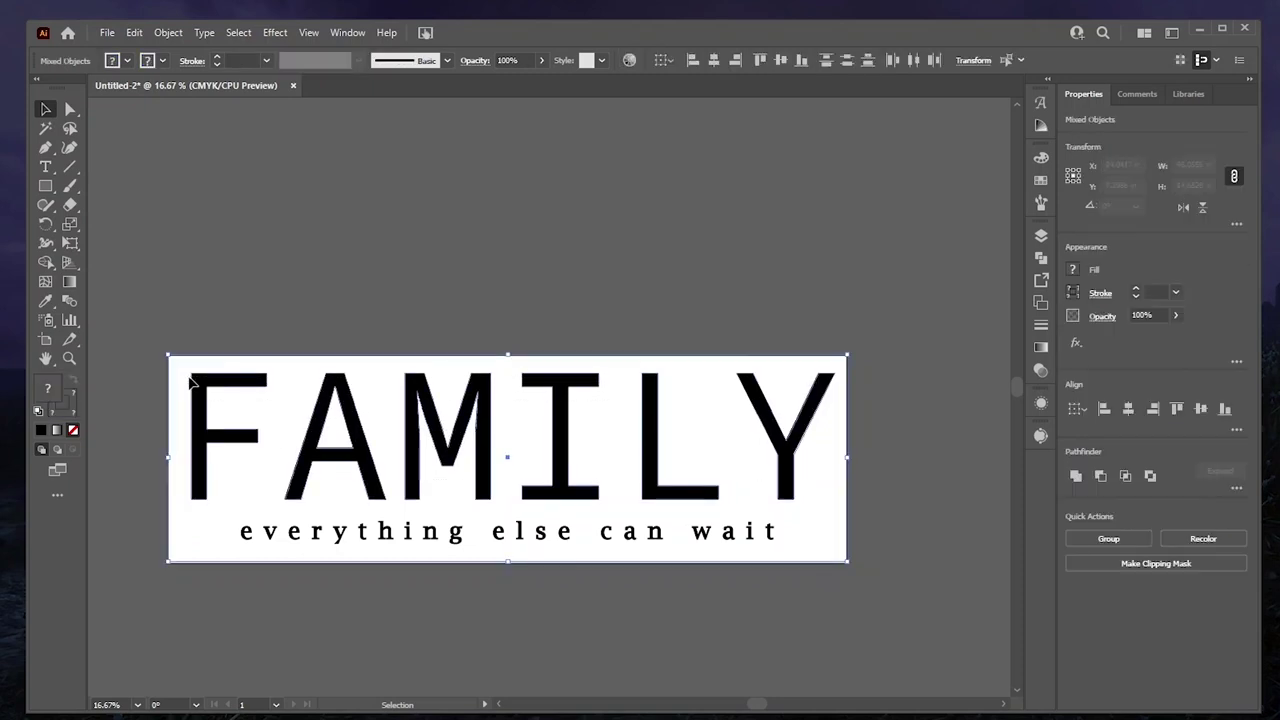
click(808, 434)
shift+click(650, 440)
shift+click(561, 440)
shift+click(480, 440)
shift+click(369, 442)
shift+click(251, 437)
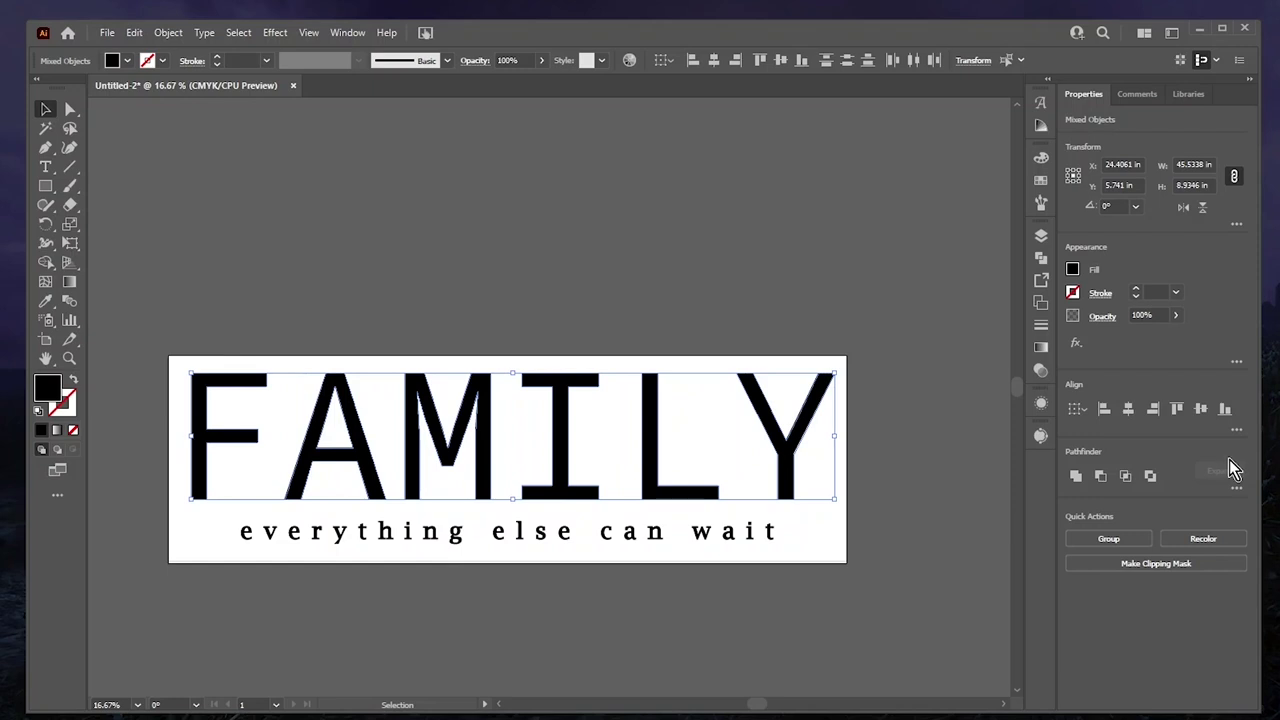
click(1138, 541)
click(785, 553)
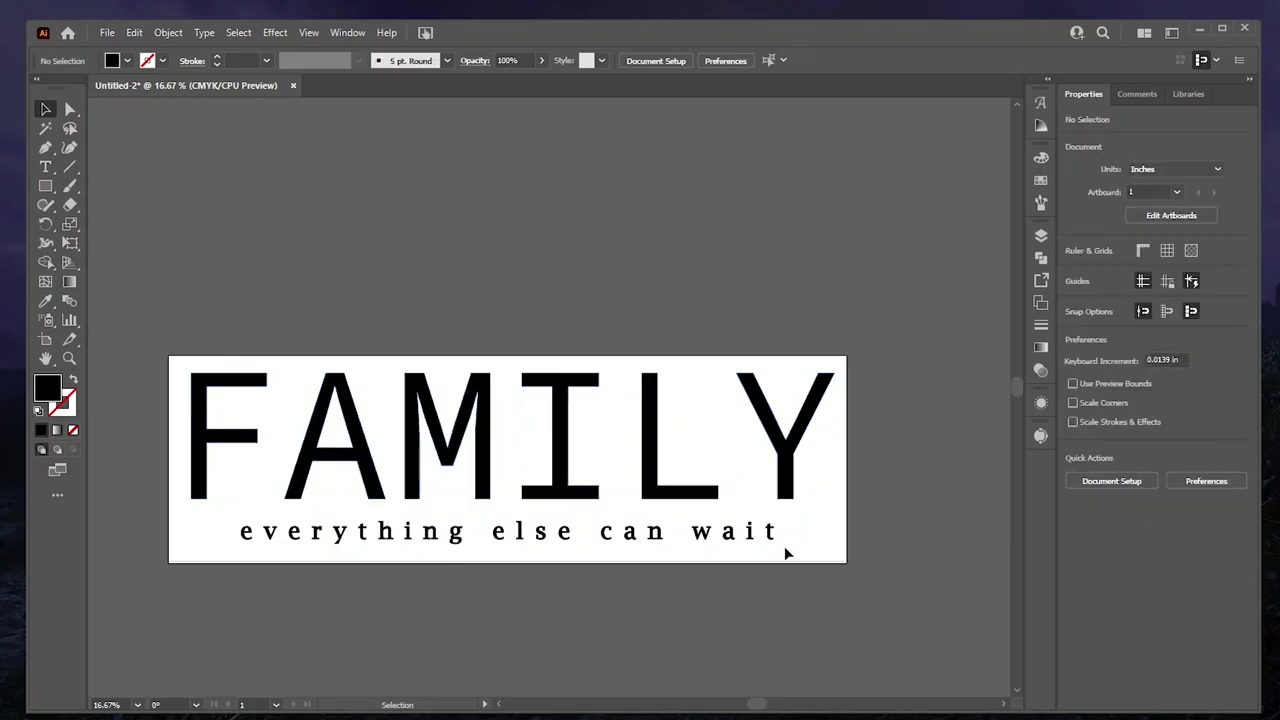
click(240, 523)
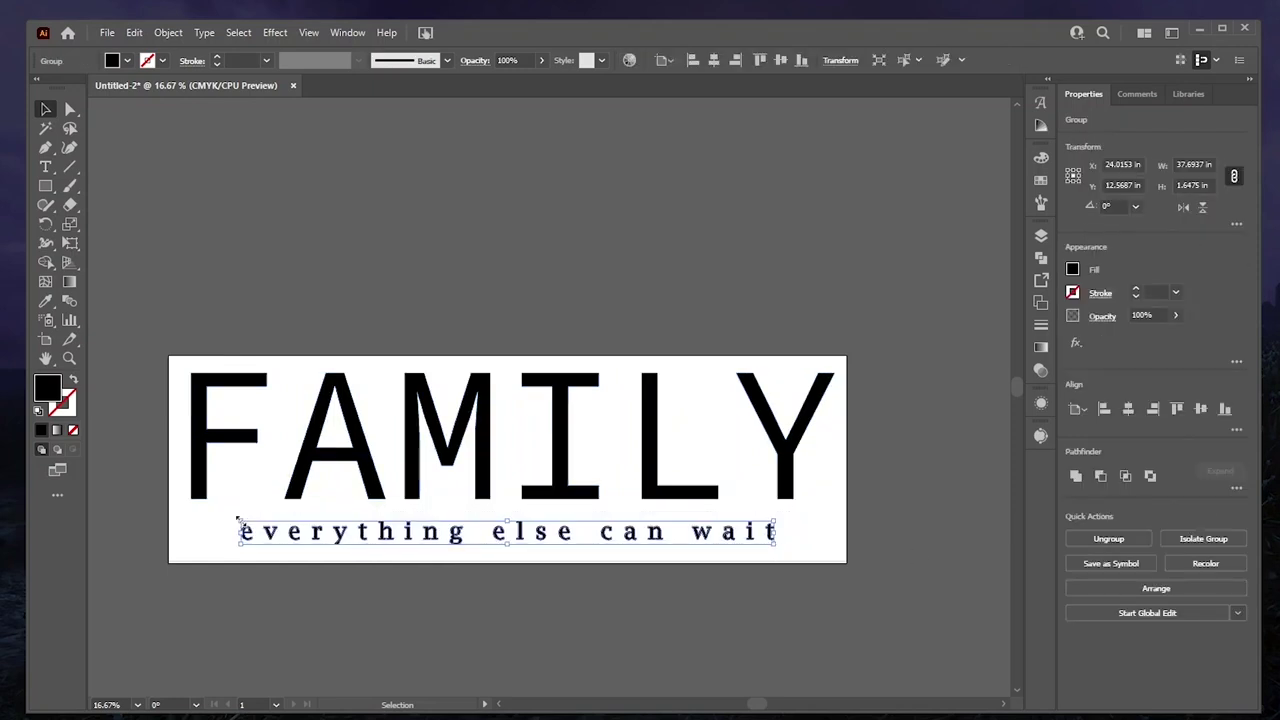
click(896, 541)
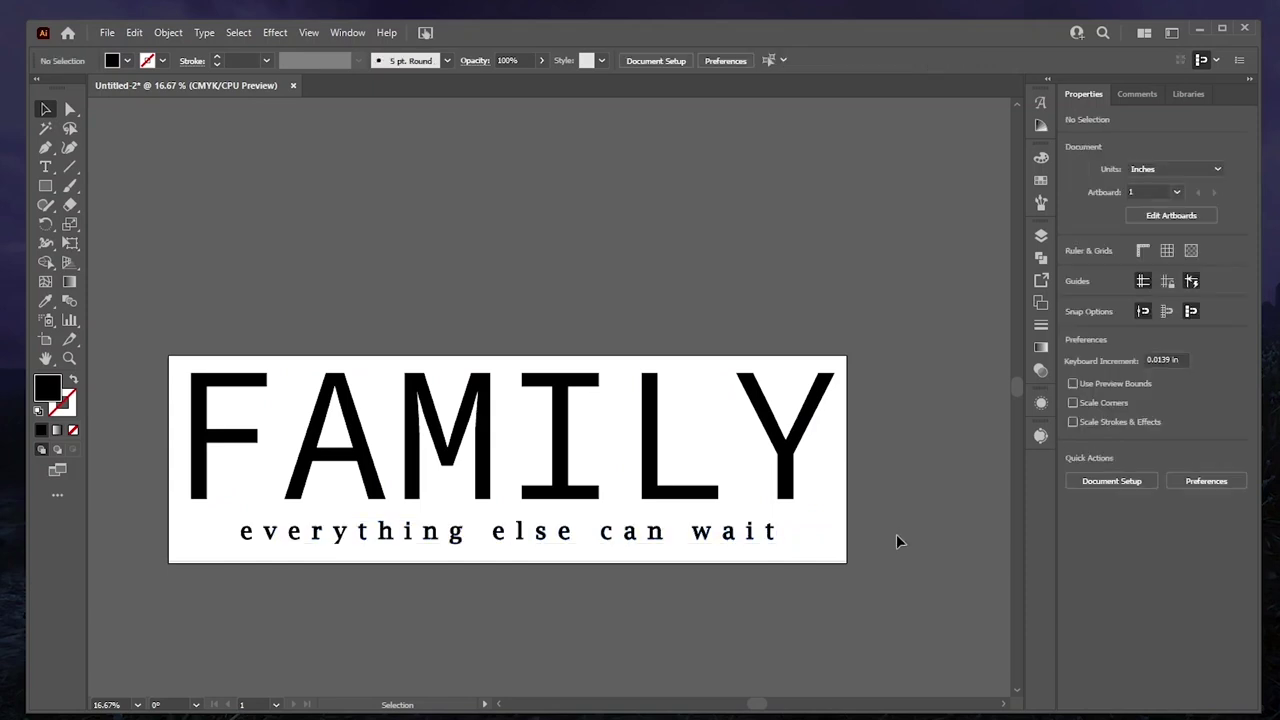
drag(677, 604, 372, 258)
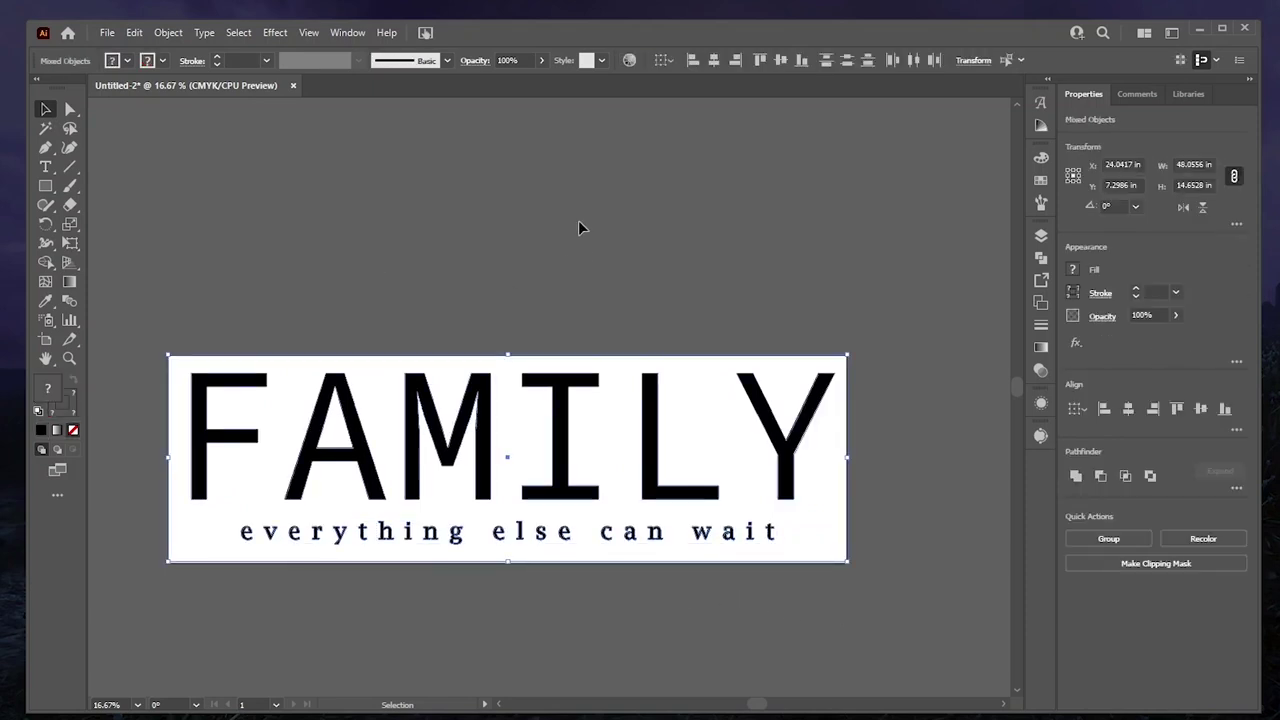
click(656, 300)
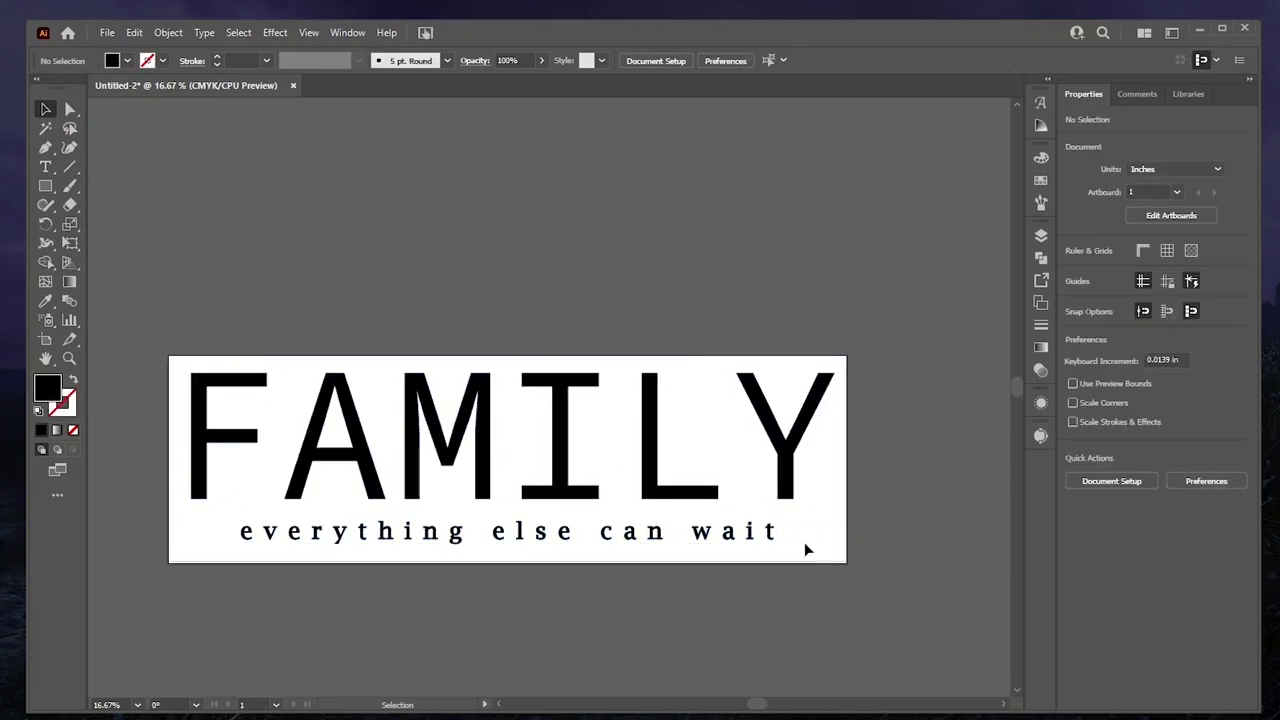
drag(807, 549, 458, 416)
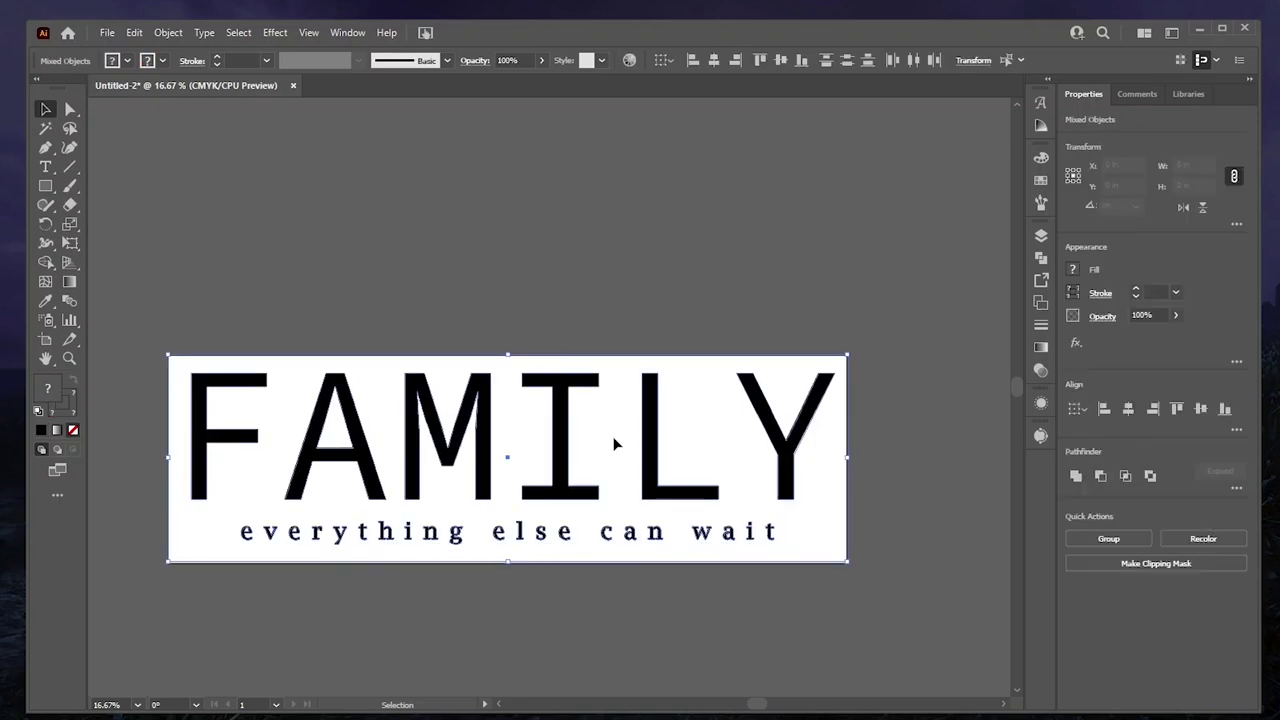
click(886, 445)
Group the tagline with the FAMILY lettering, leaving the outline rectangle out of the group.
click(700, 532)
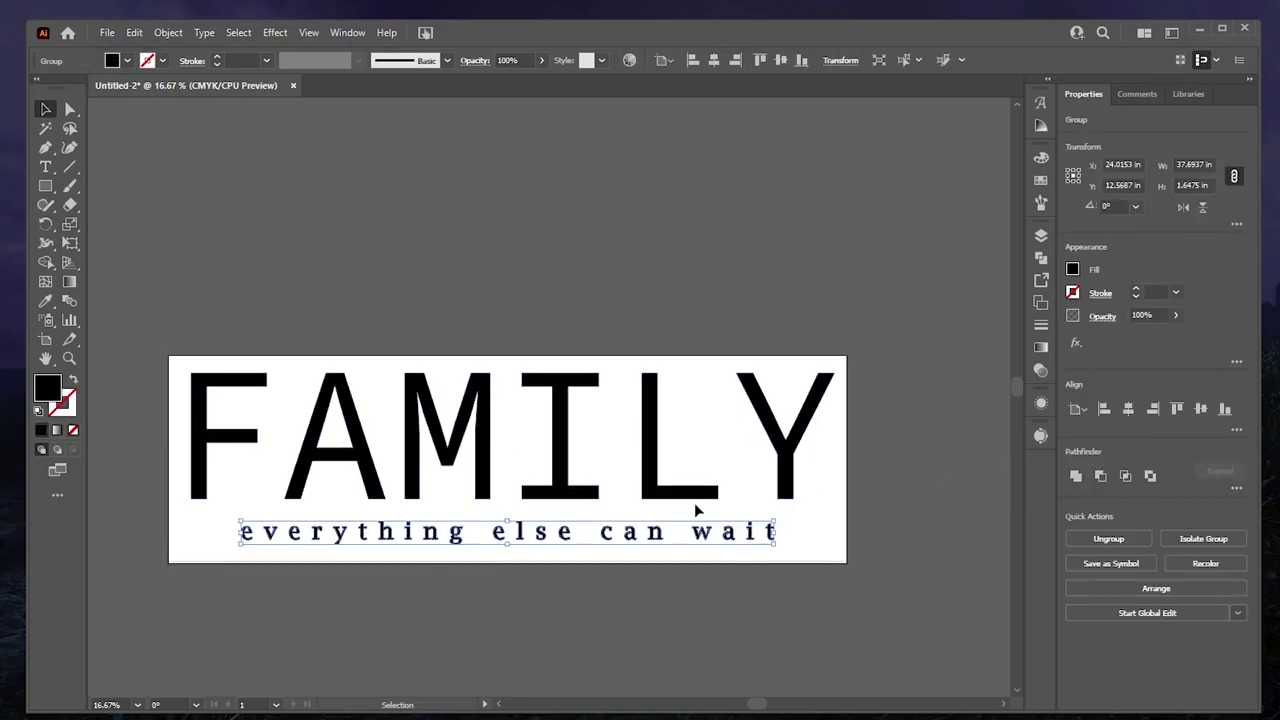
shift+click(678, 497)
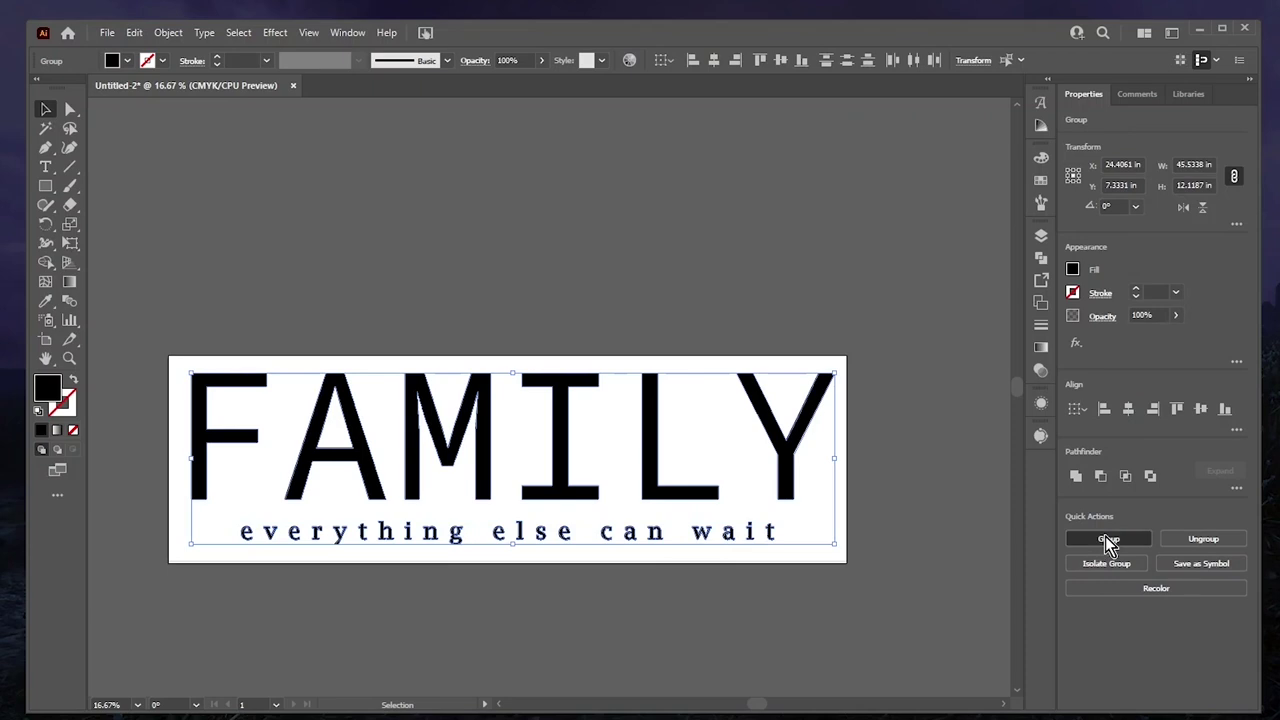
drag(649, 640, 497, 268)
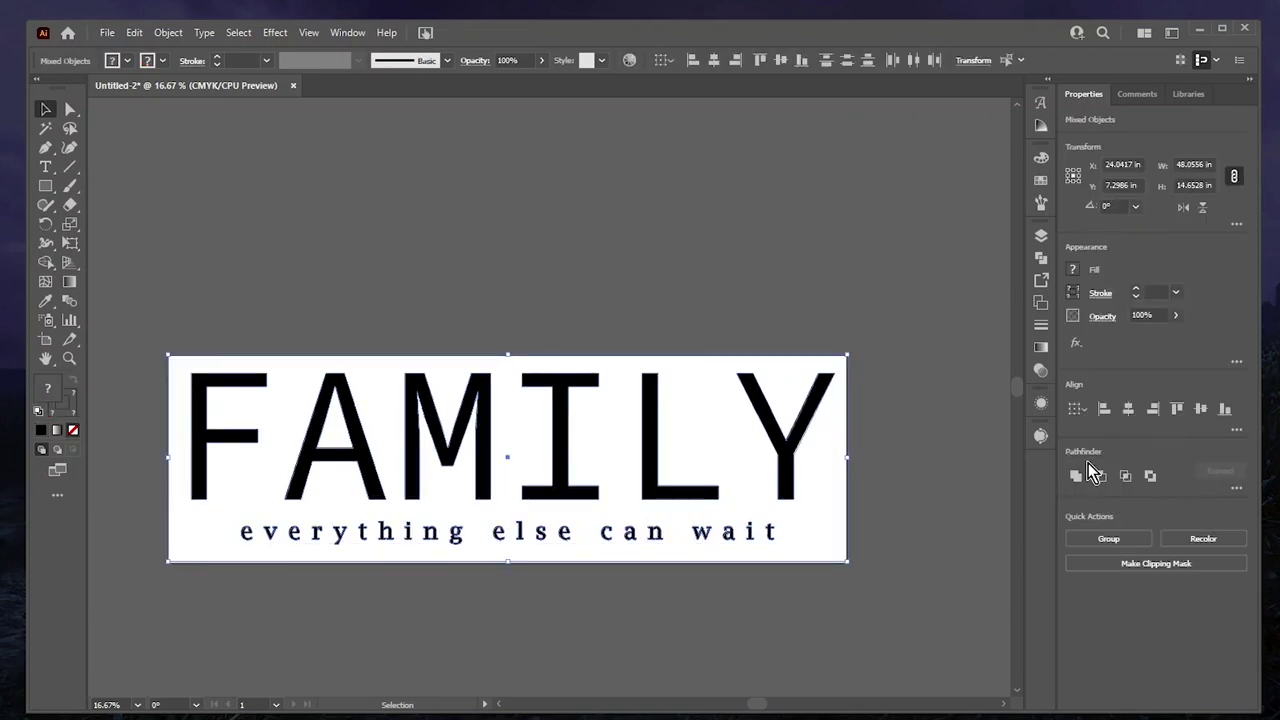
click(951, 325)
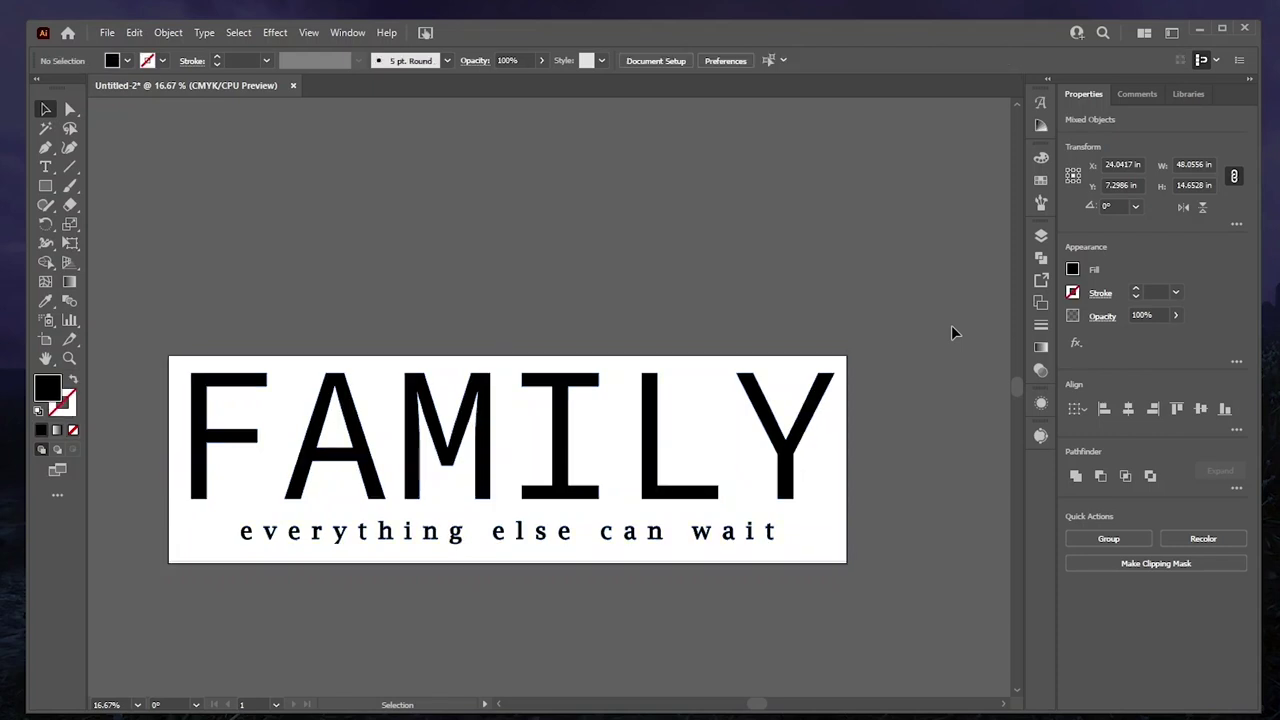
Set the blue outline rectangle's stroke weight to 5 px.
click(690, 358)
click(1136, 288)
click(1136, 288)
click(1136, 288)
click(1136, 288)
click(951, 410)
Align the grouped lettering and the outline rectangle to each other on their horizontal and vertical centers.
drag(754, 611, 551, 310)
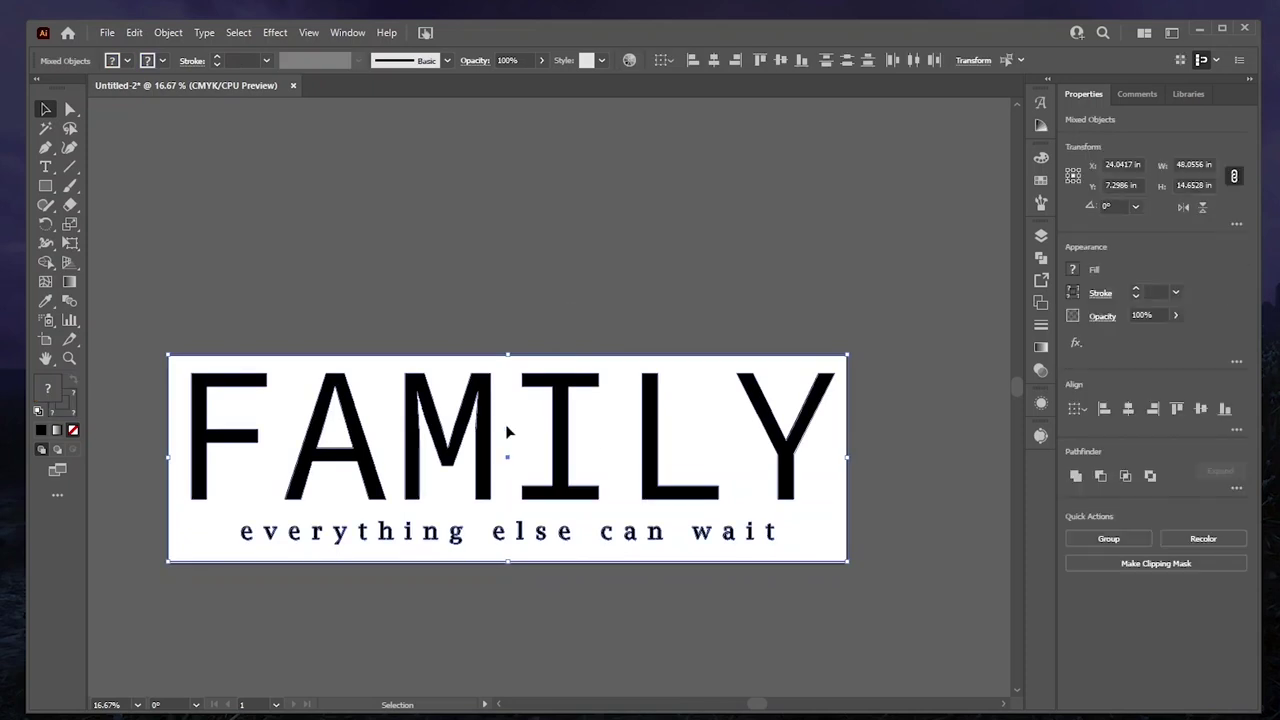
click(714, 61)
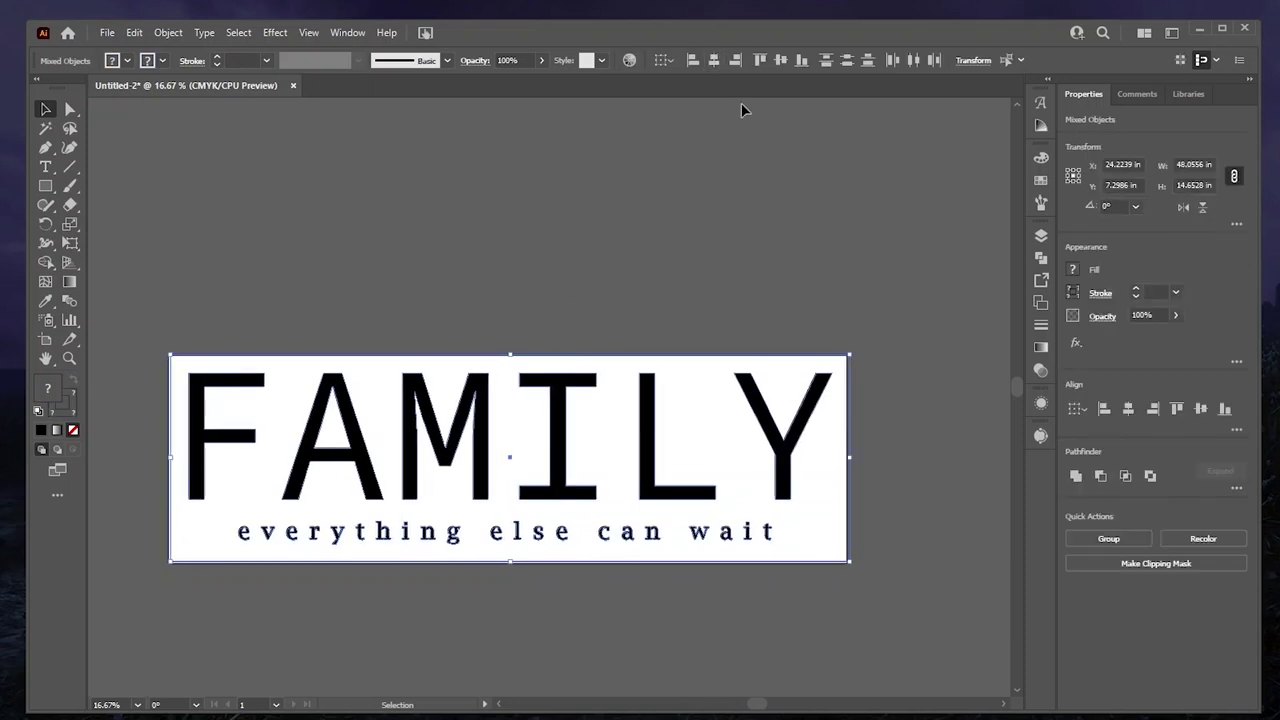
click(781, 61)
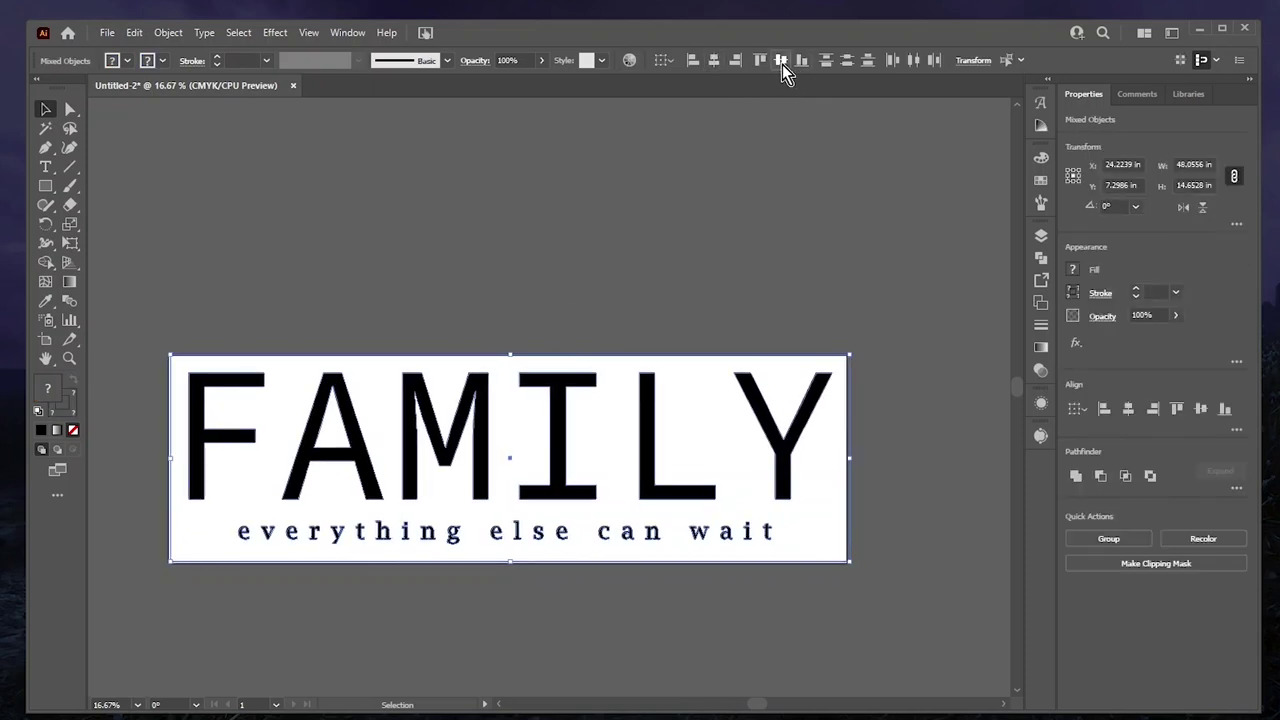
click(742, 227)
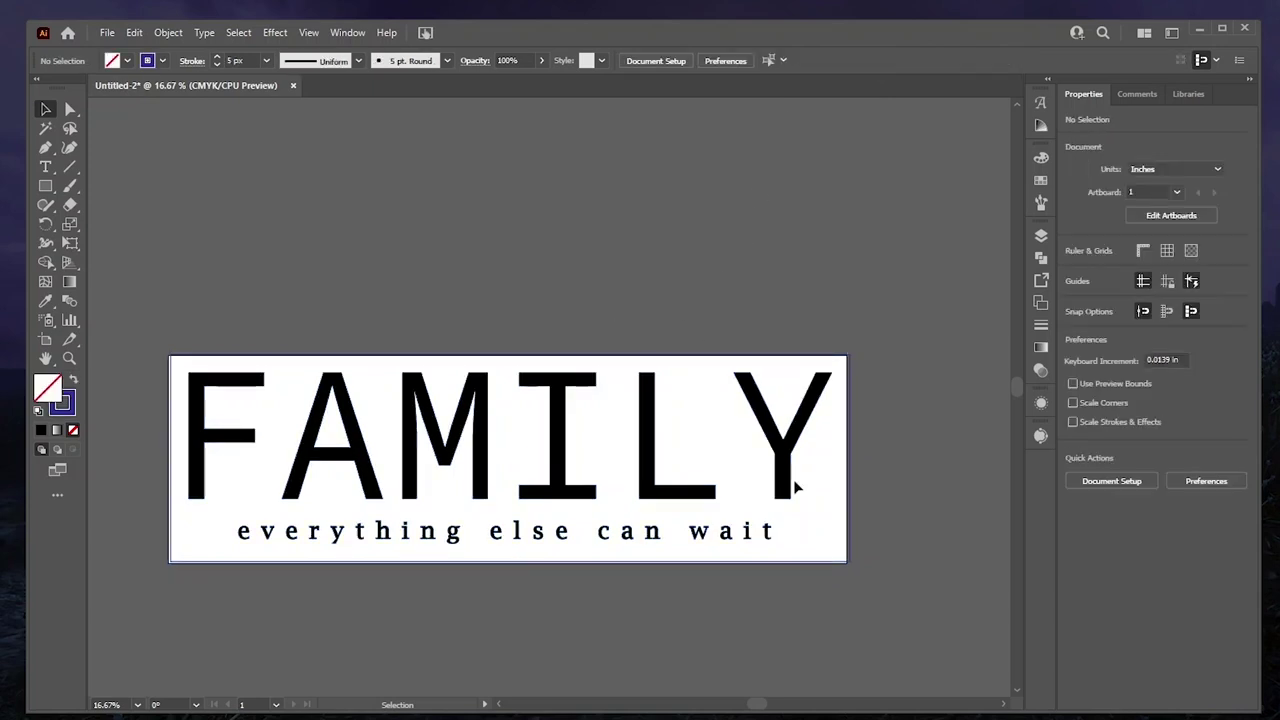
Export the sign as an SVG file named "FAMILY everything else can wait" in the Glowforge Farmhouse Sign folder.
click(116, 38)
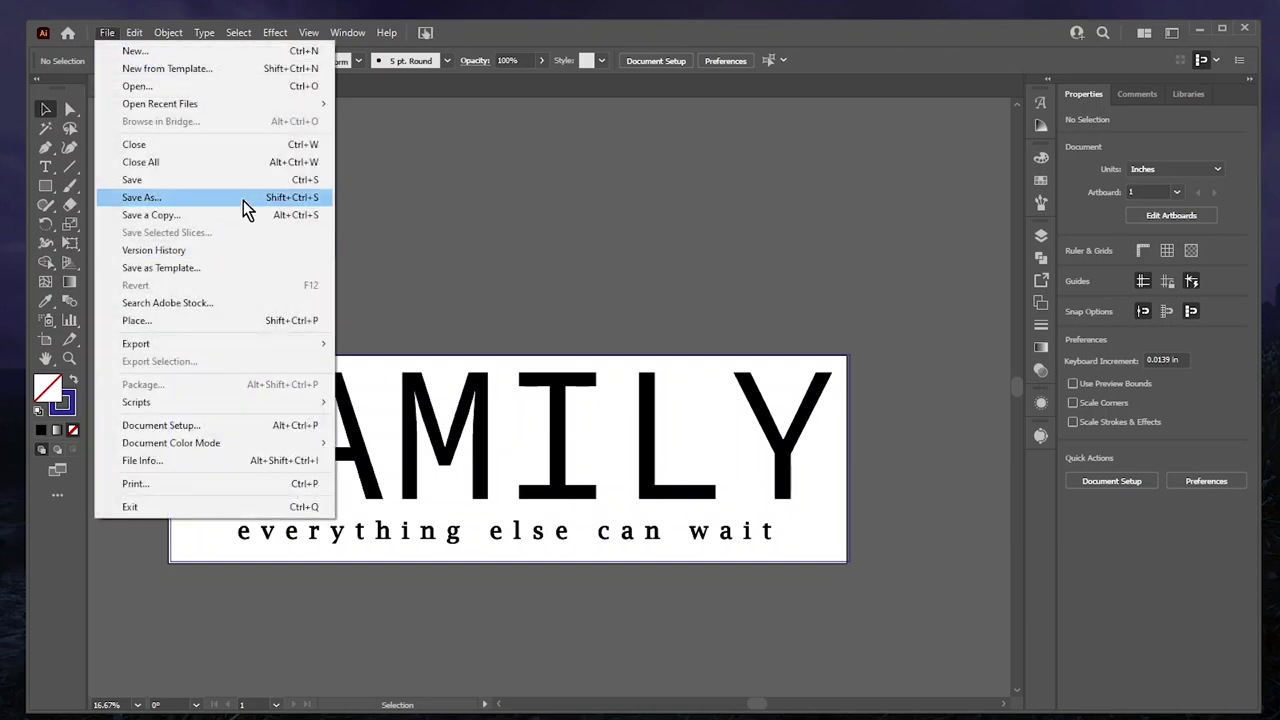
click(463, 208)
click(110, 34)
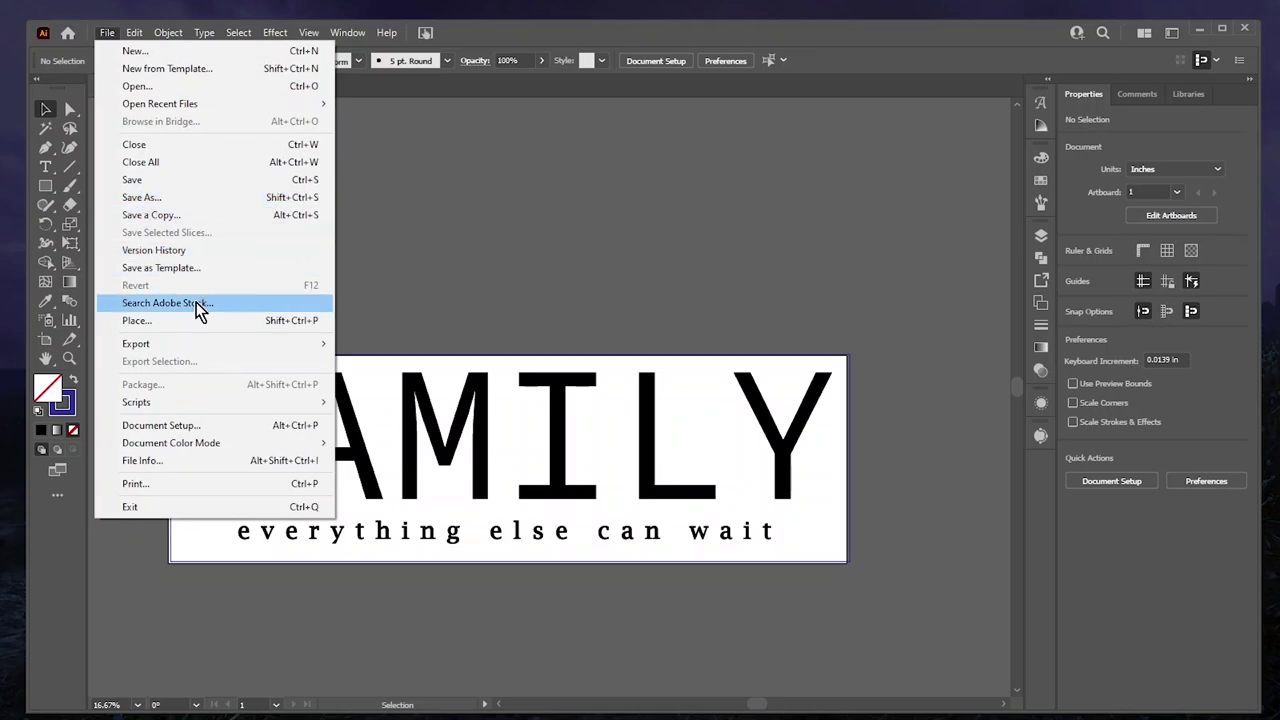
mouse_move(256, 352)
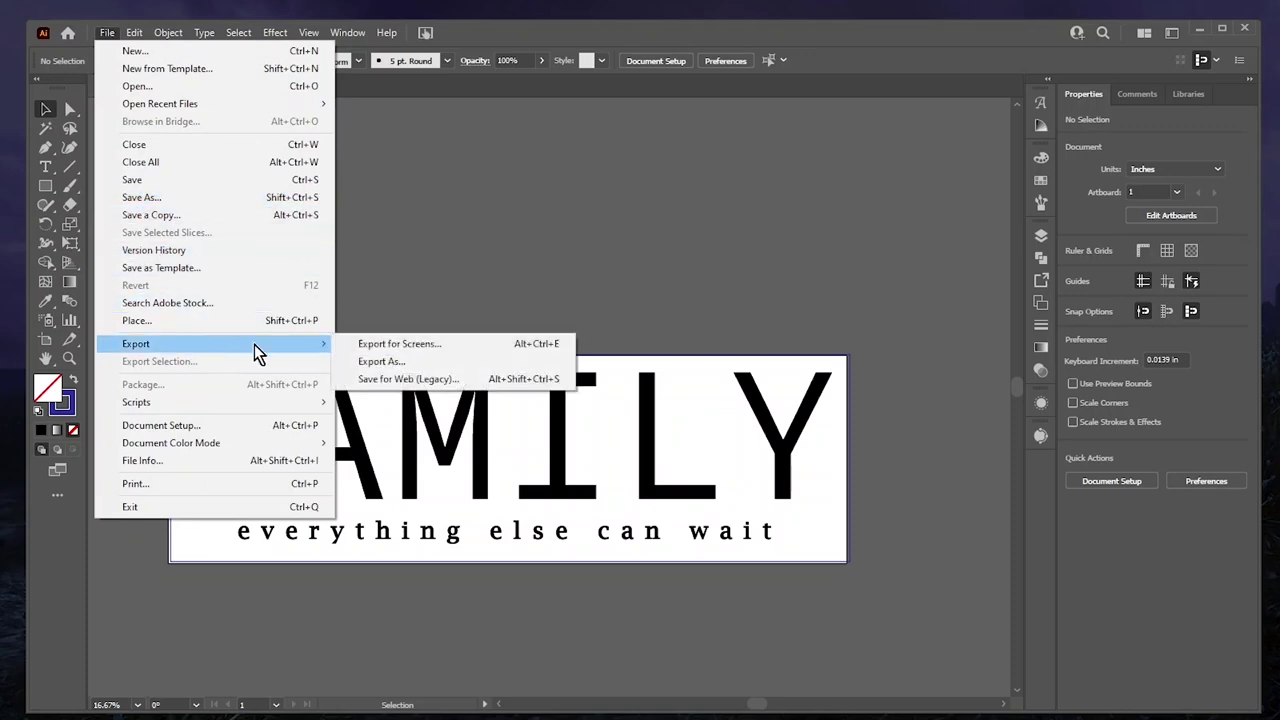
click(388, 360)
text(FAMILY everything)
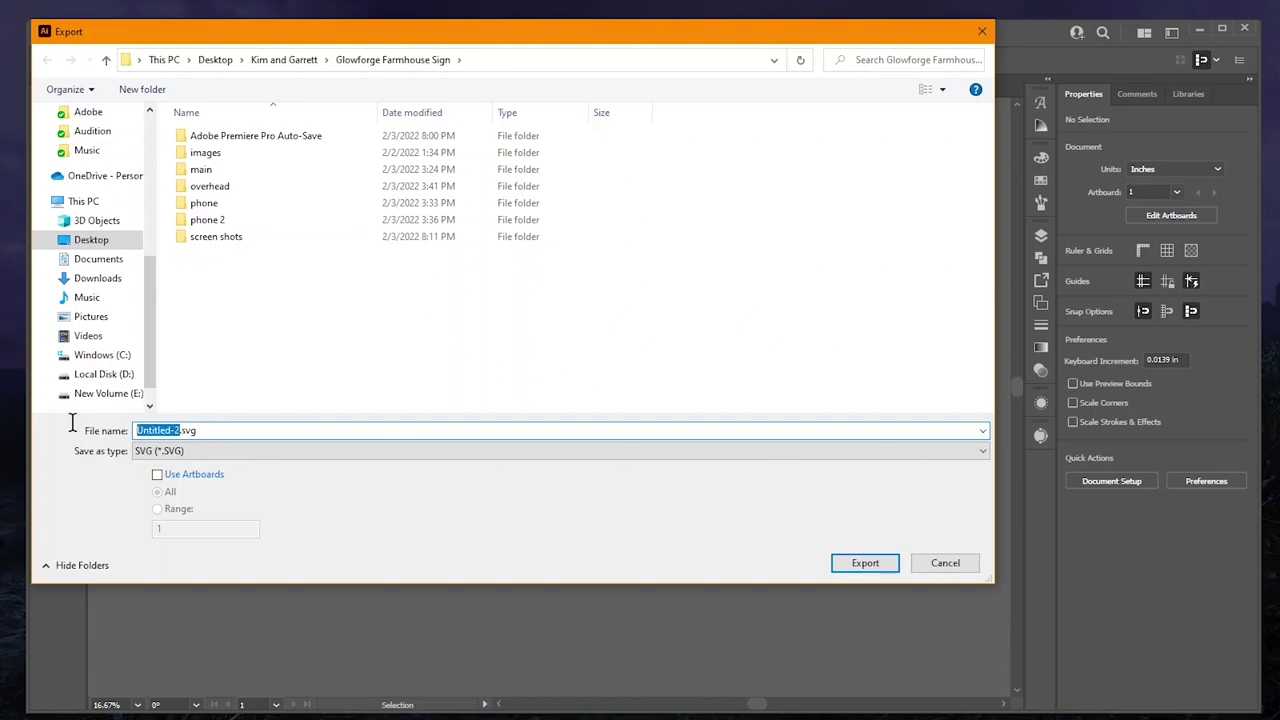
text( else can wait)
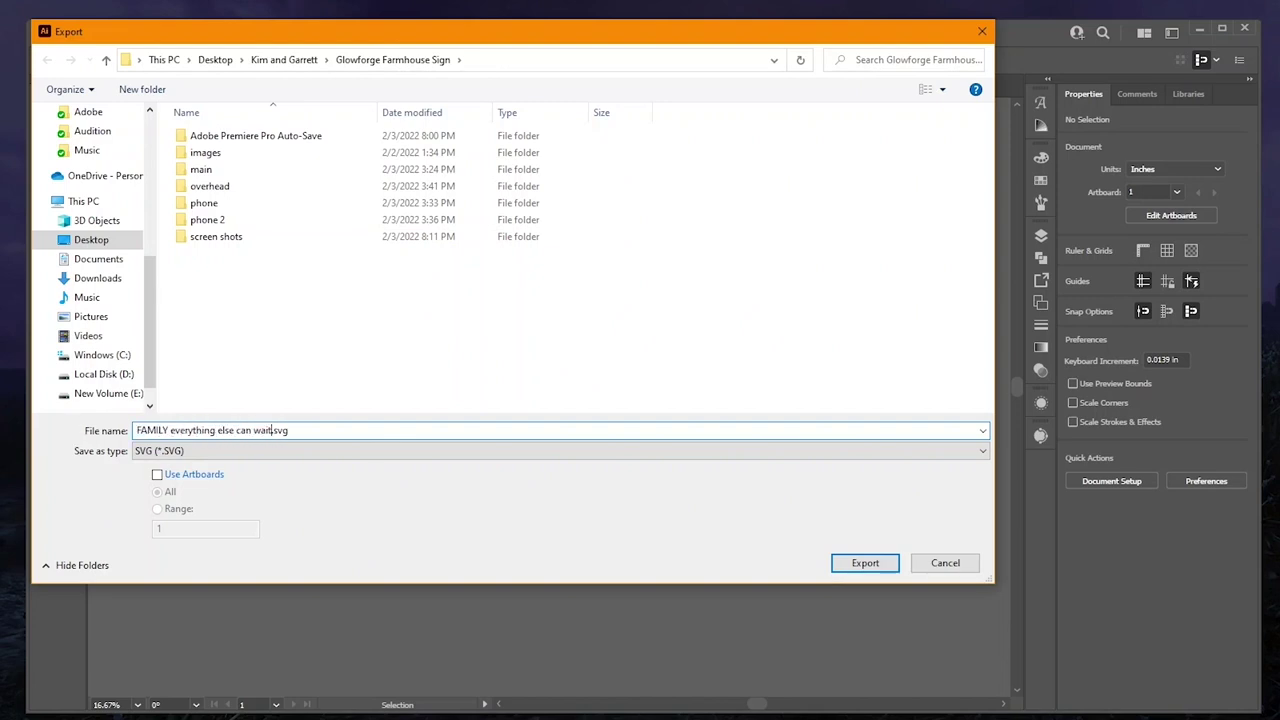
key(Return)
key(Return)
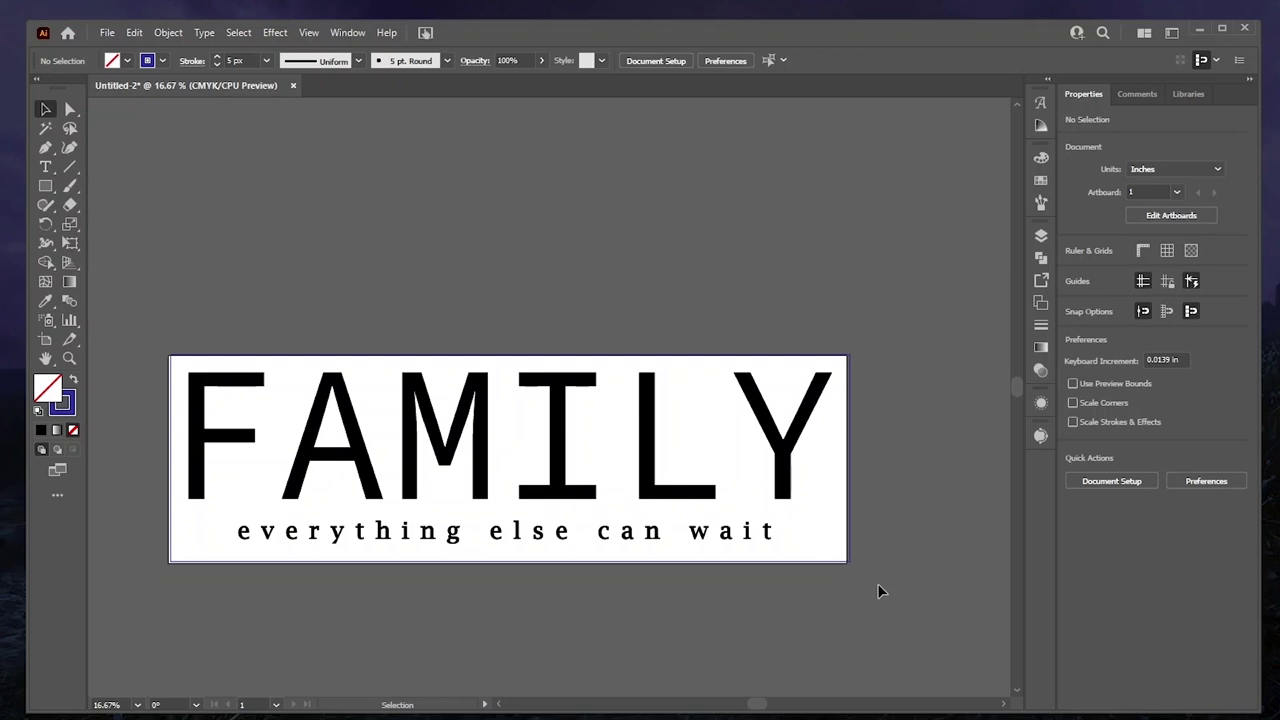
Delete the blue outline rectangle around the sign.
click(833, 536)
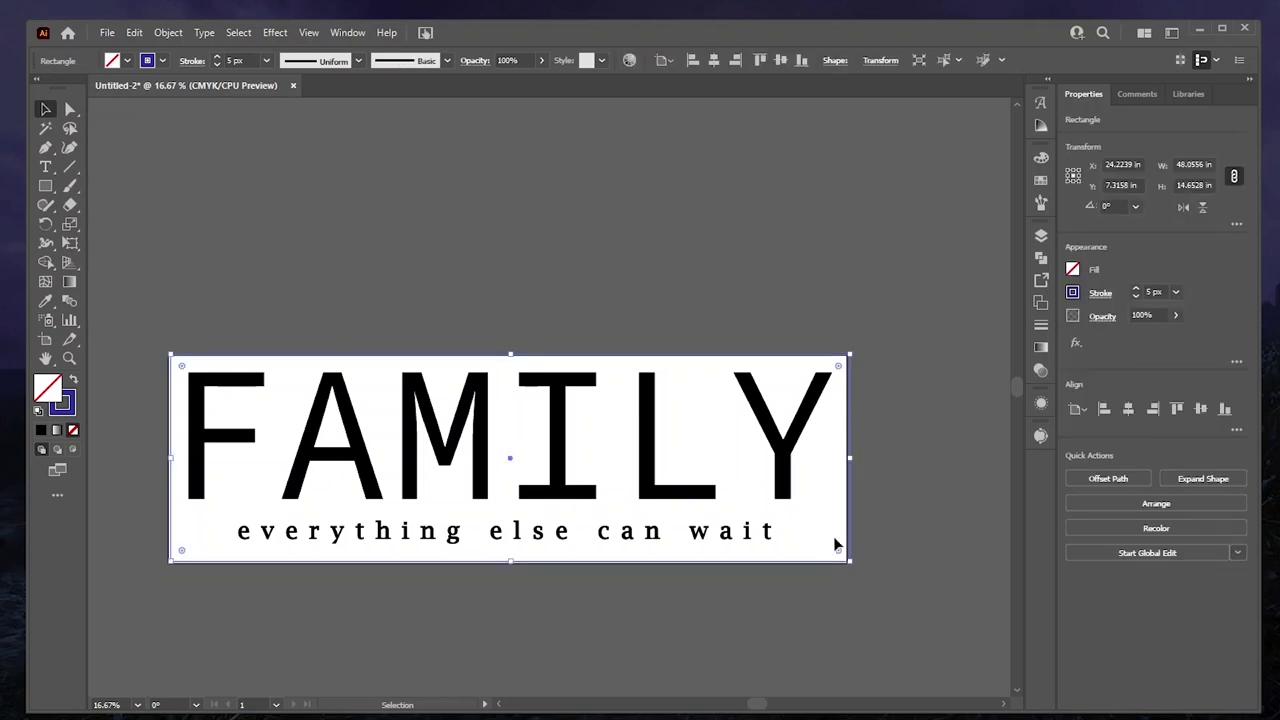
key(ctrl+shift+a)
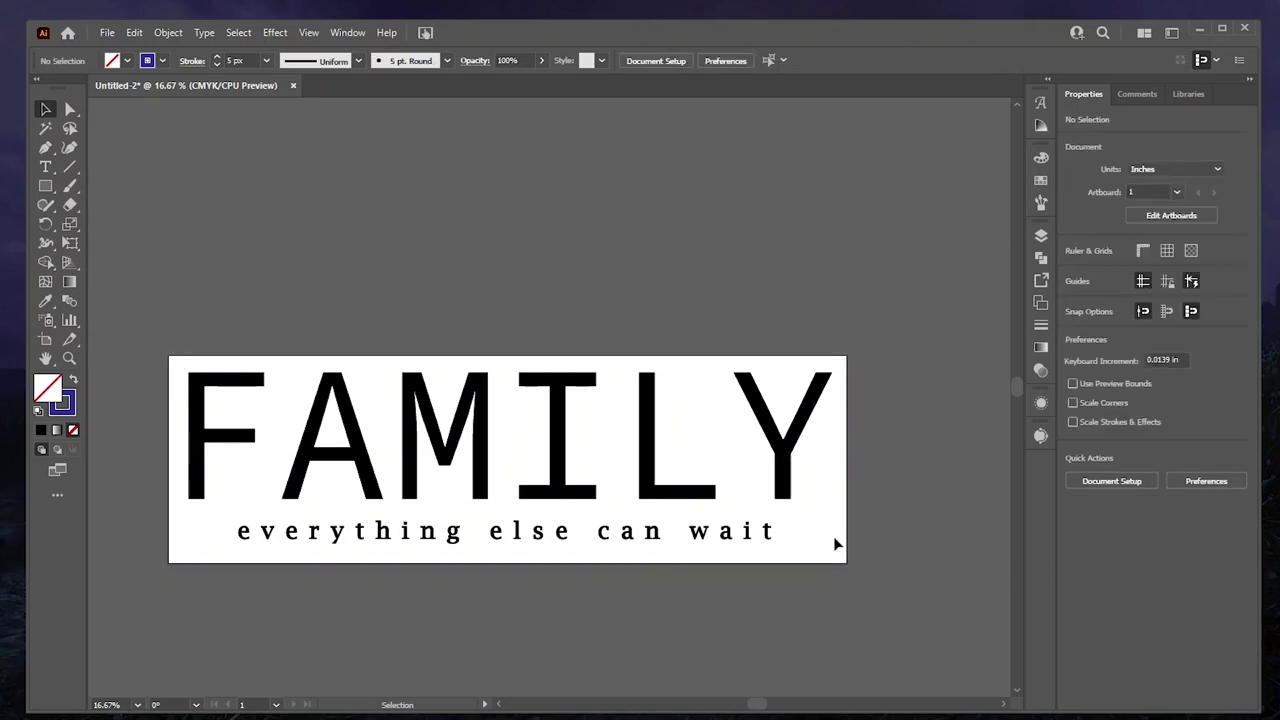